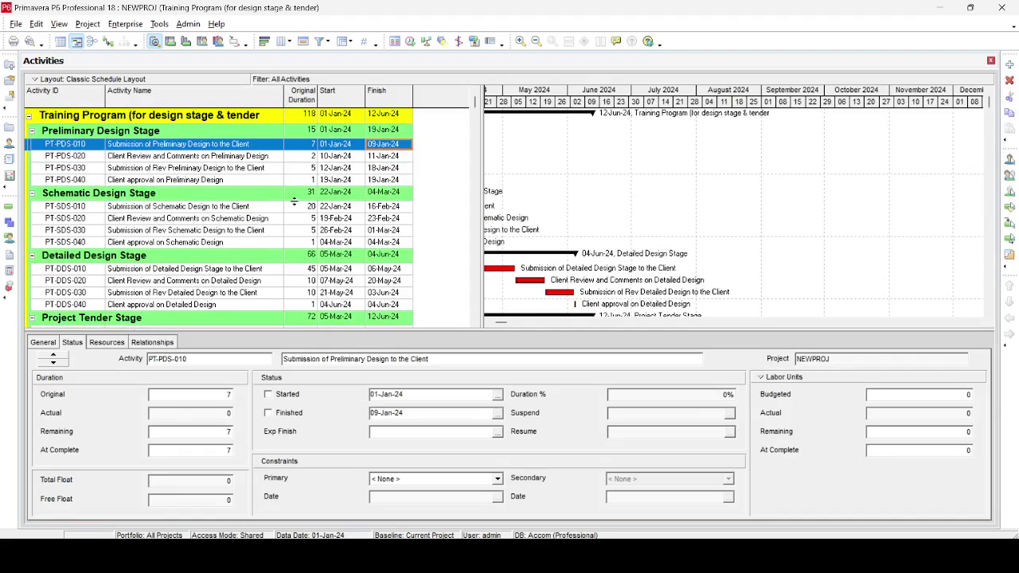
# - Drag the table/Gantt divider right so the activity table fills most of the width
pyautogui.moveTo(779, 234); pyautogui.dragTo(783, 234)
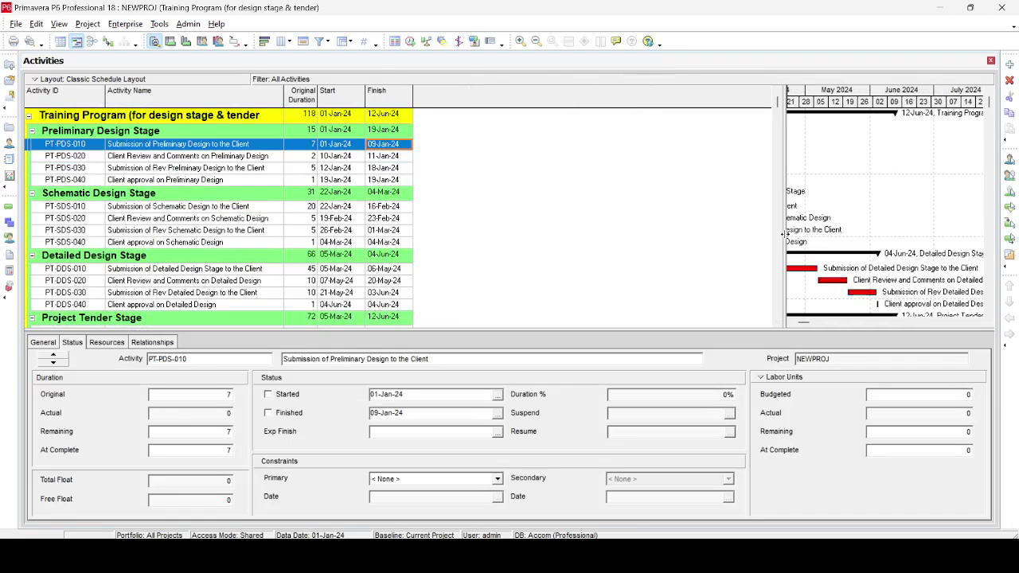
pyautogui.click(137, 24)
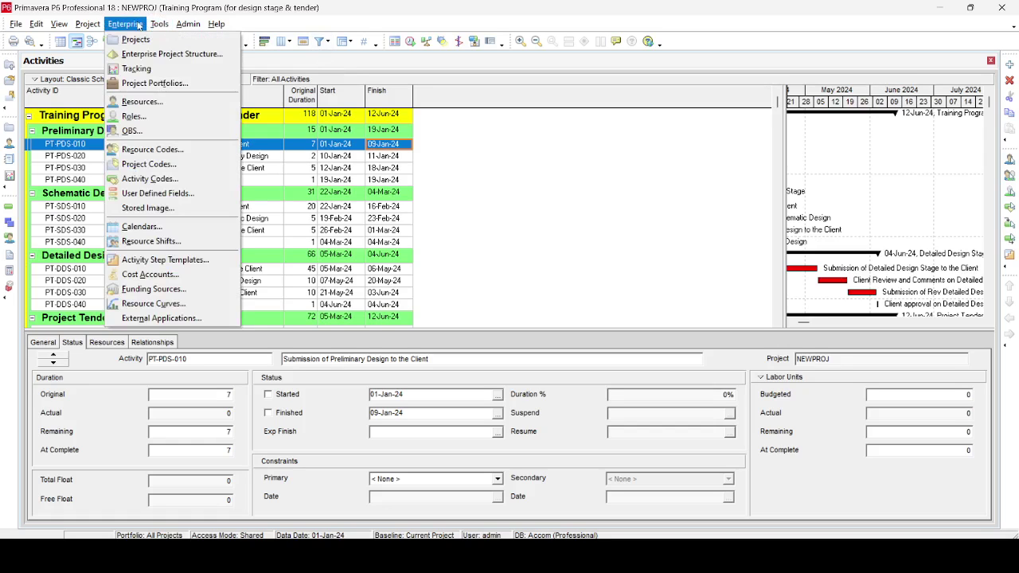
pyautogui.click(158, 194)
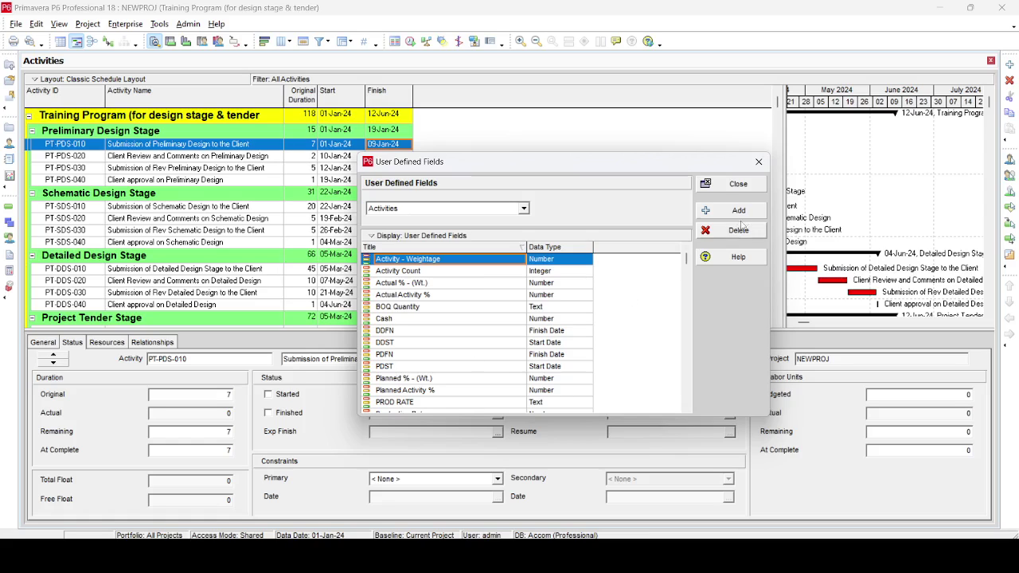
pyautogui.click(732, 184)
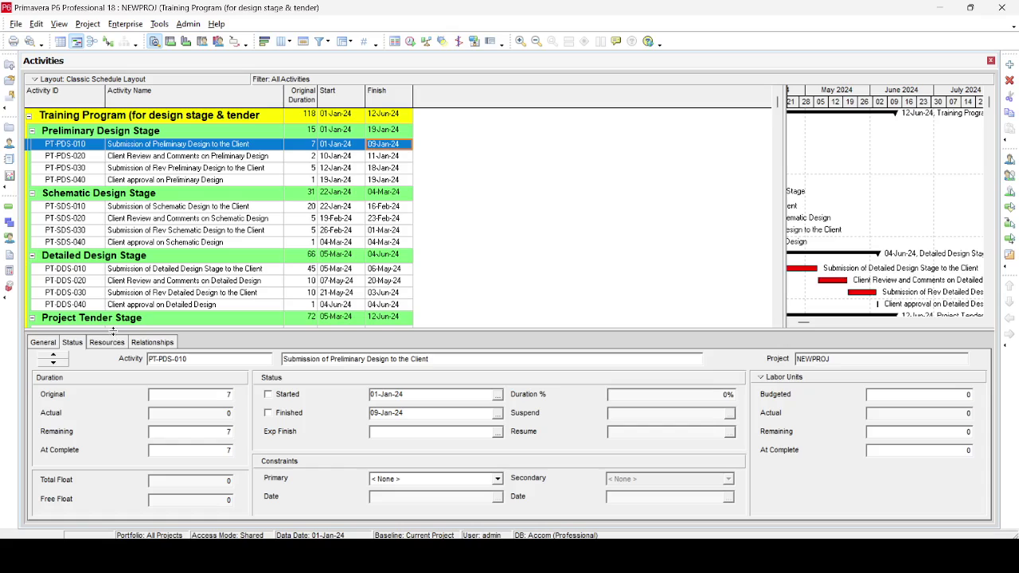
# - Enlarge the table pane and add user-defined columns PDST, PDFN, SDST and SDFN after Finish
pyautogui.moveTo(113, 329); pyautogui.dragTo(109, 452)
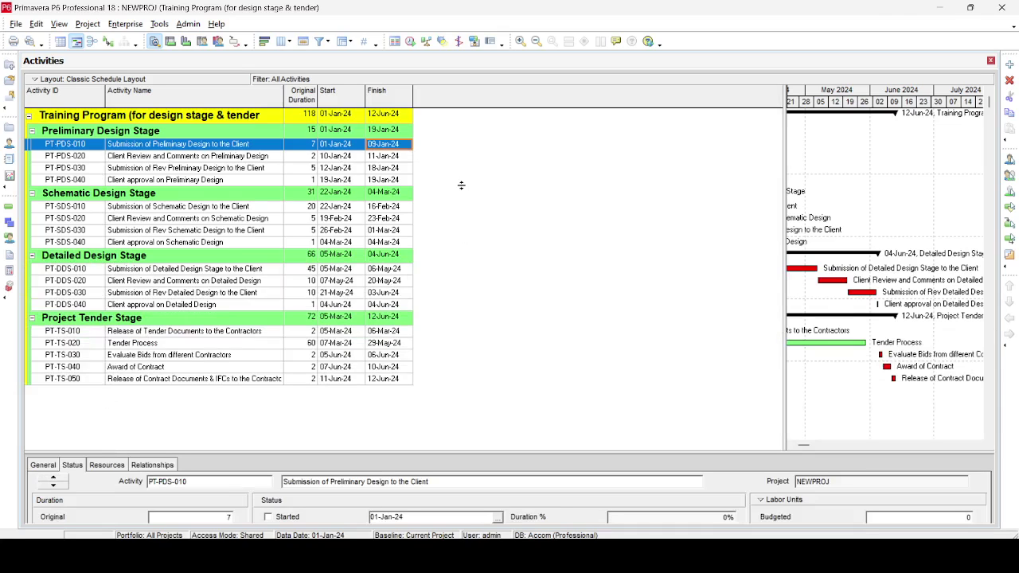
pyautogui.click(280, 43)
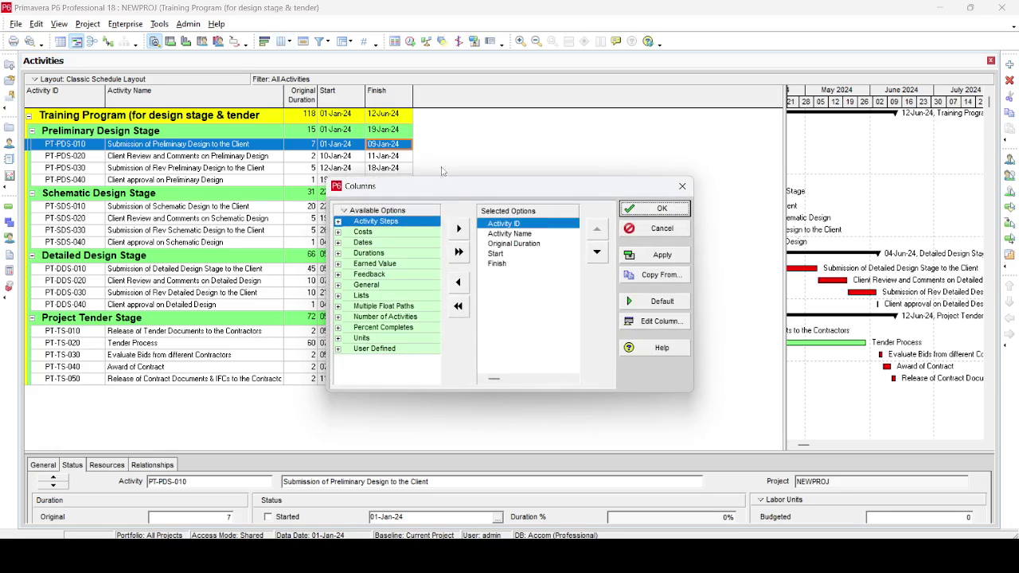
pyautogui.click(338, 349)
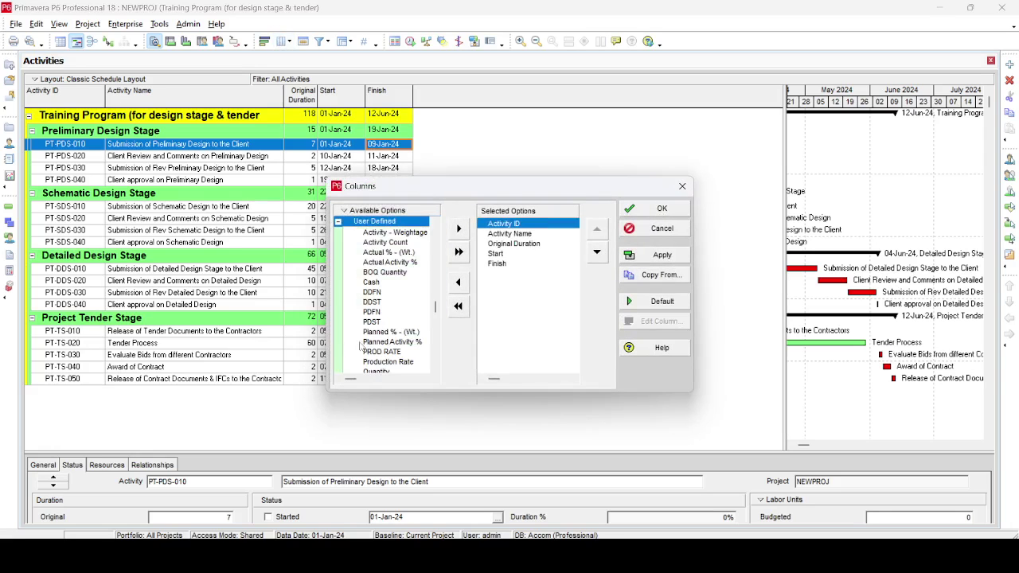
pyautogui.click(497, 263)
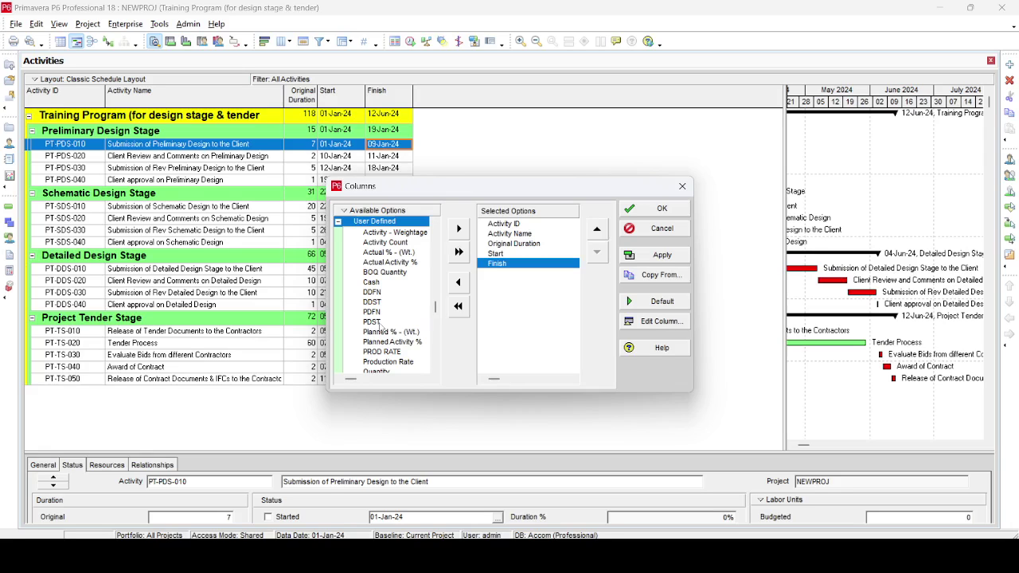
pyautogui.click(380, 322)
pyautogui.click(459, 229)
pyautogui.click(379, 312)
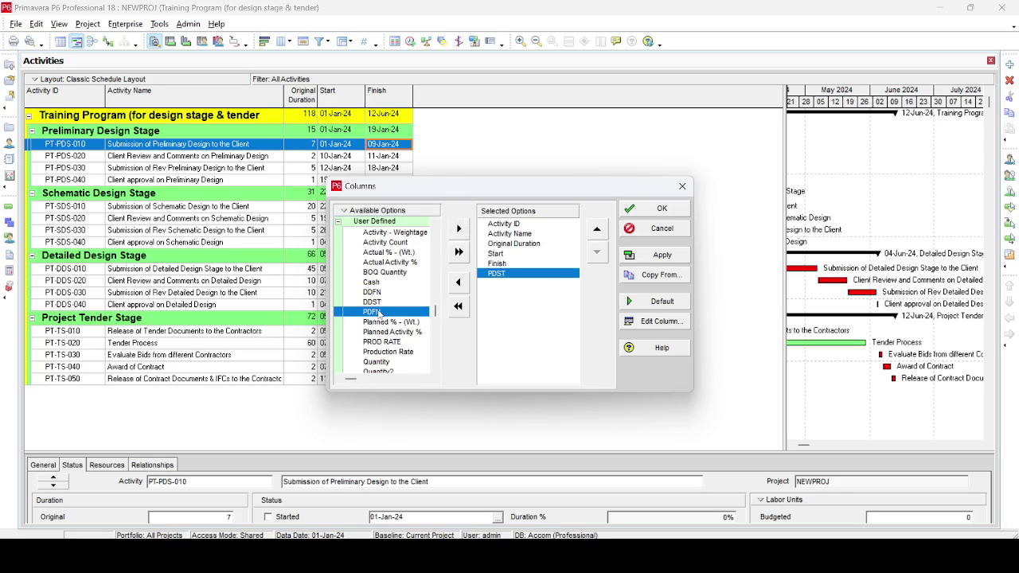
pyautogui.click(459, 229)
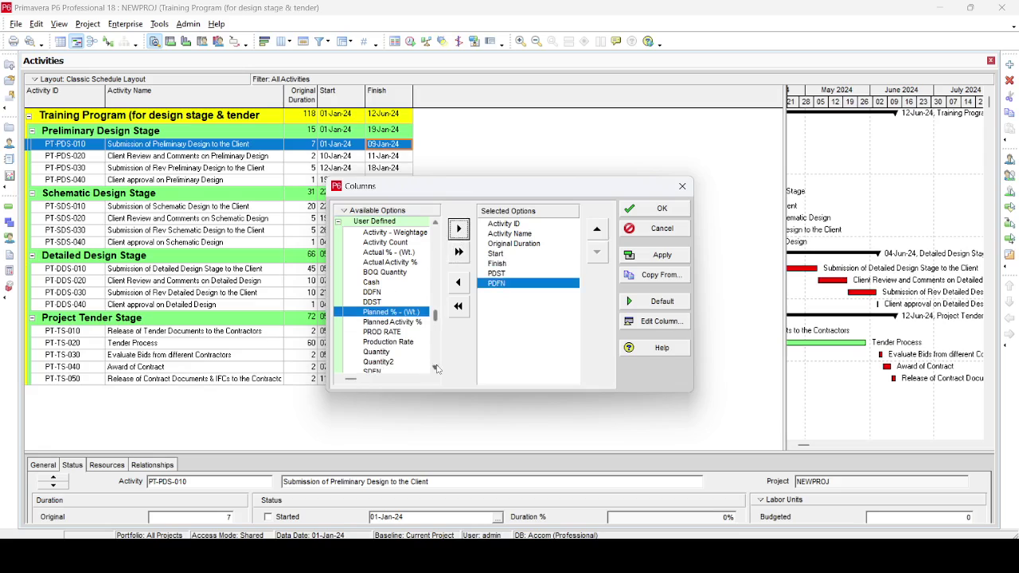
pyautogui.click(435, 368)
pyautogui.click(435, 368)
pyautogui.click(390, 361)
pyautogui.click(459, 229)
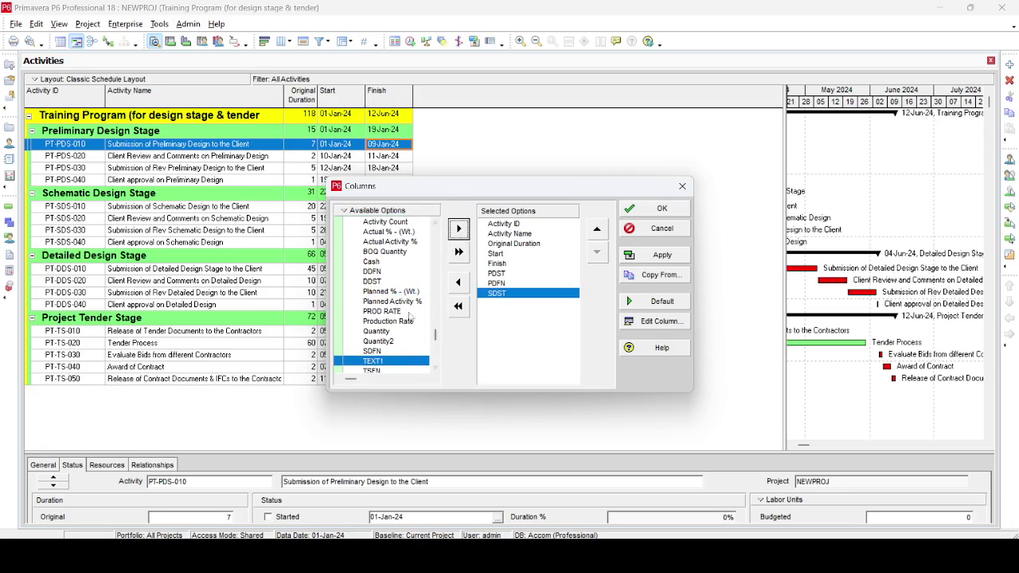
pyautogui.click(382, 352)
pyautogui.click(459, 229)
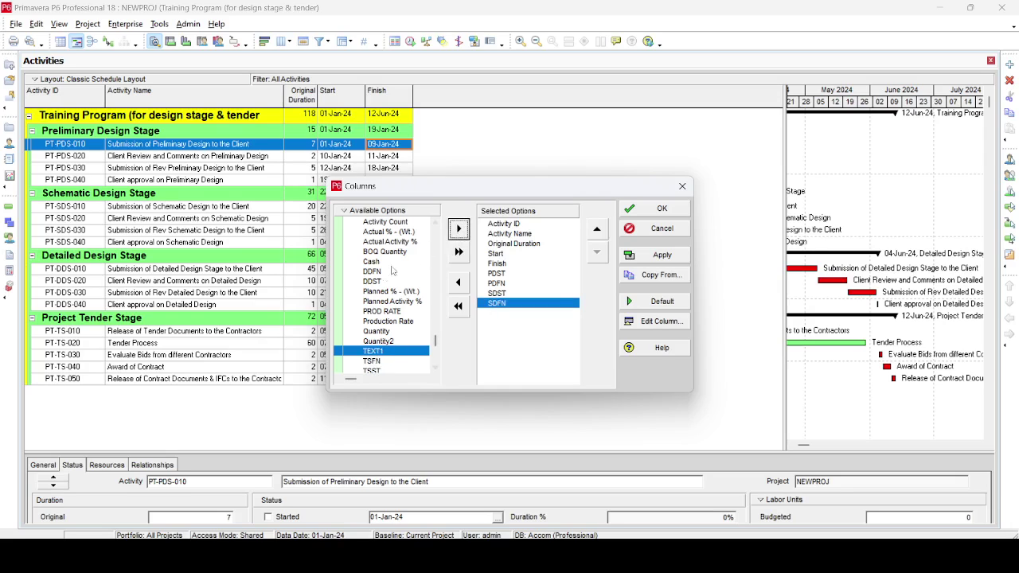
# - Add the DDST, DDFN, TSST and TSFN columns and apply the column changes
pyautogui.click(370, 282)
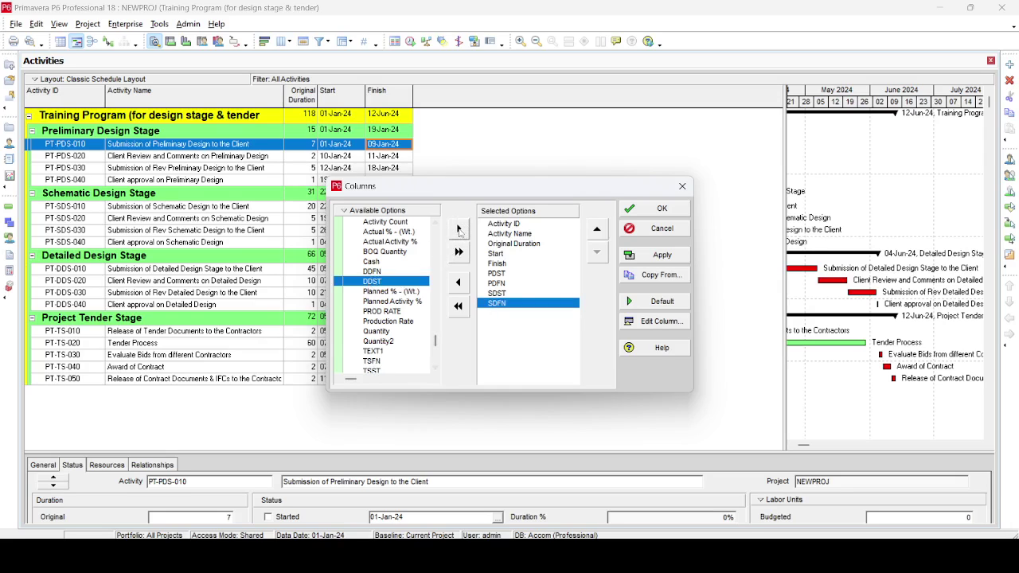
pyautogui.click(458, 229)
pyautogui.click(372, 272)
pyautogui.click(459, 229)
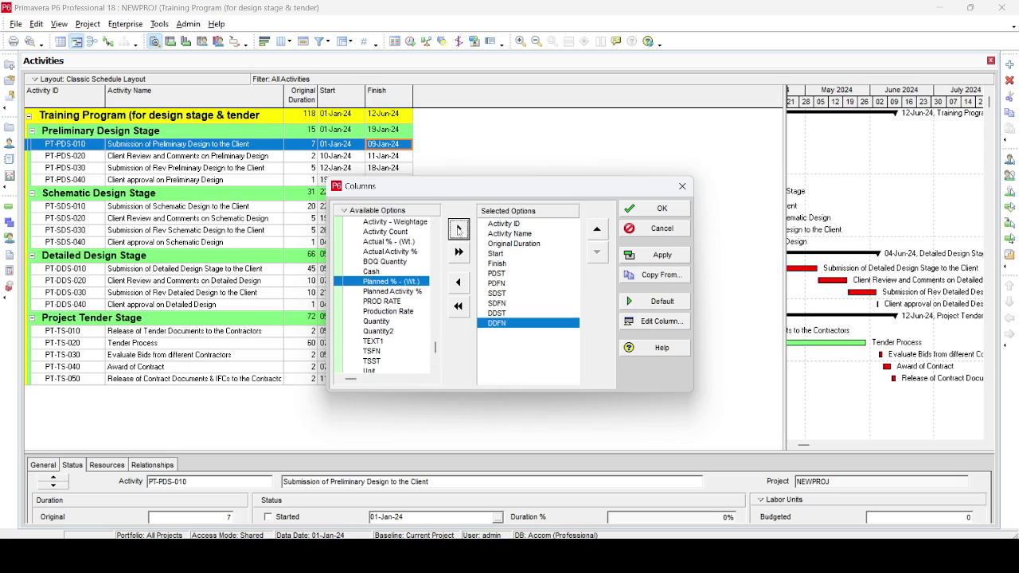
pyautogui.click(371, 360)
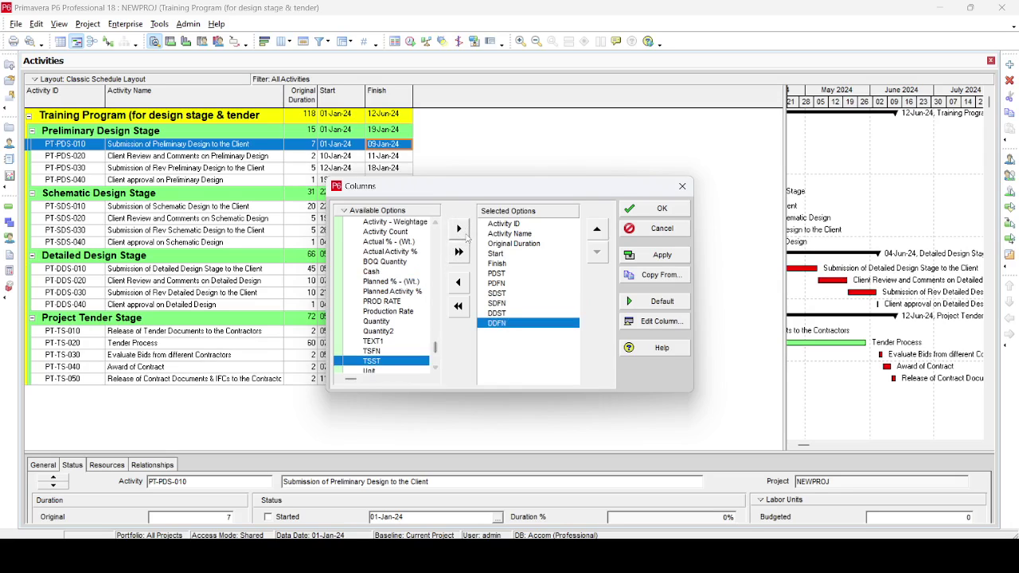
pyautogui.click(459, 229)
pyautogui.click(375, 351)
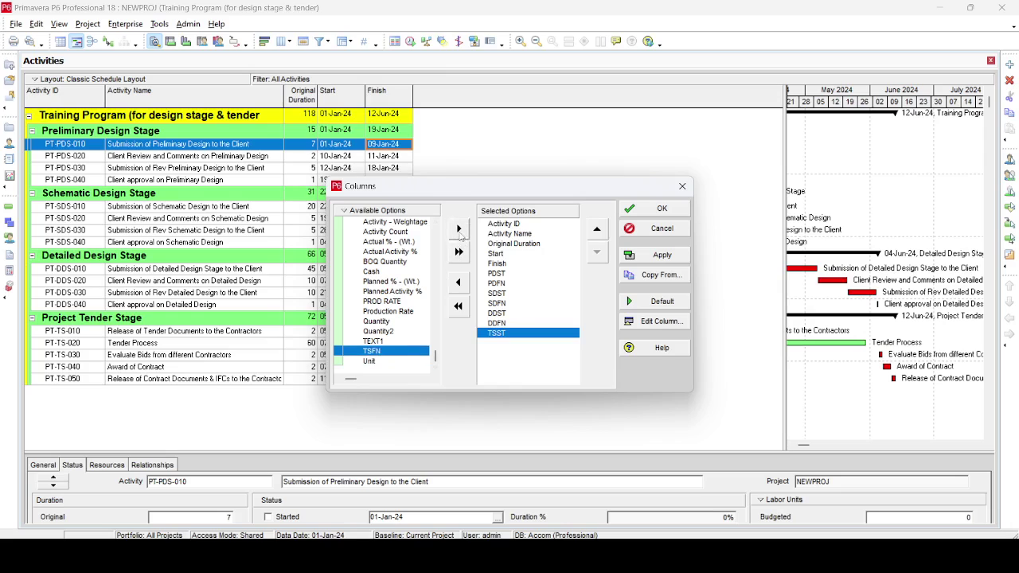
pyautogui.click(458, 229)
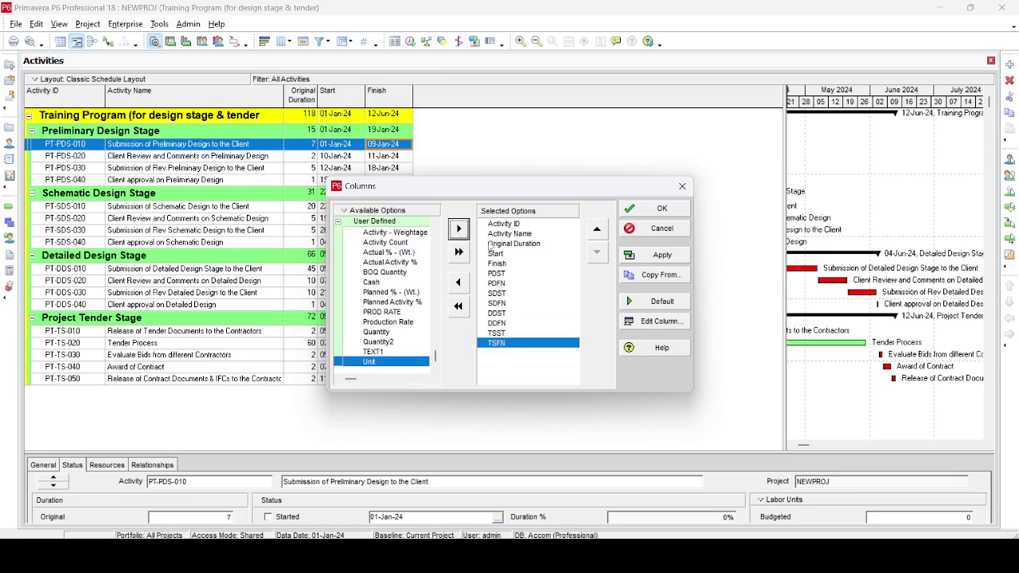
pyautogui.click(661, 255)
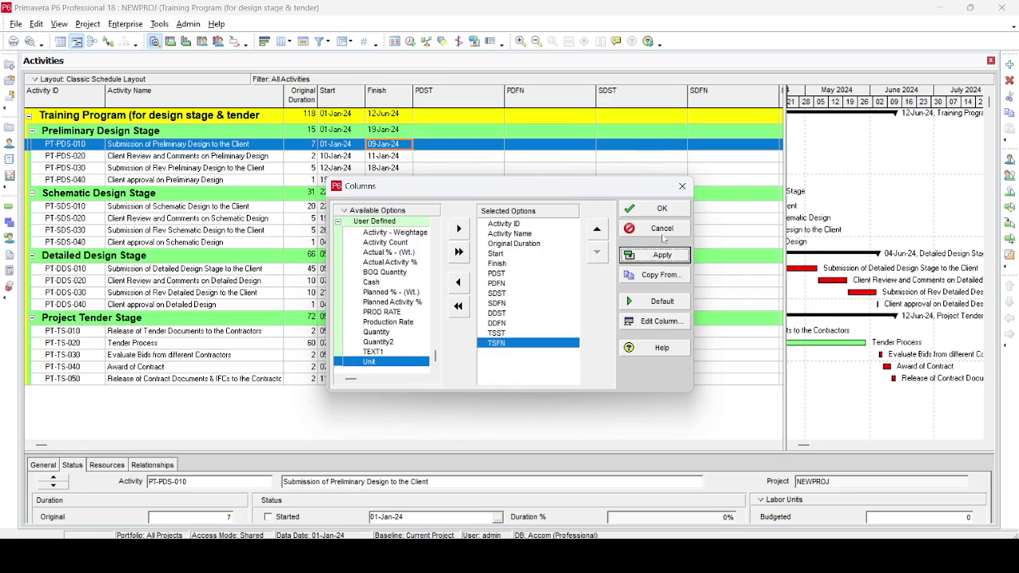
pyautogui.click(663, 209)
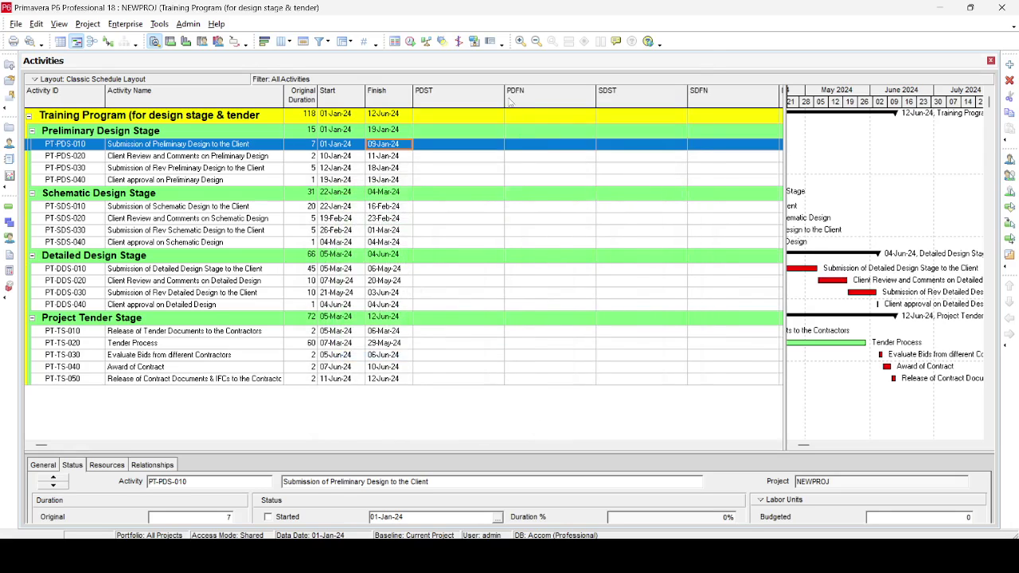
# - Move the PDFN column ahead of PDST, leaving the sort and grouping unchanged
pyautogui.moveTo(510, 99); pyautogui.dragTo(499, 104)
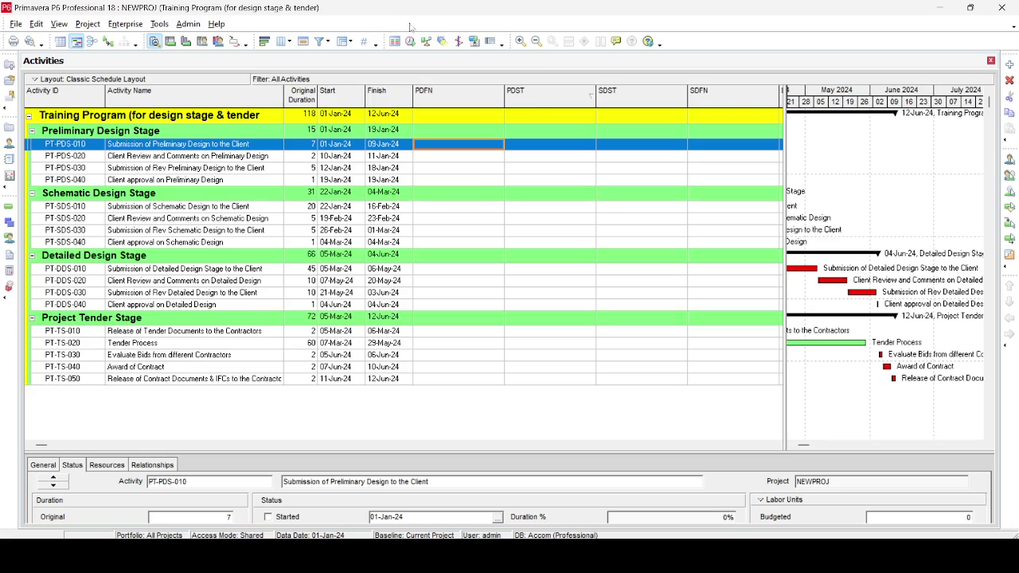
pyautogui.click(344, 41)
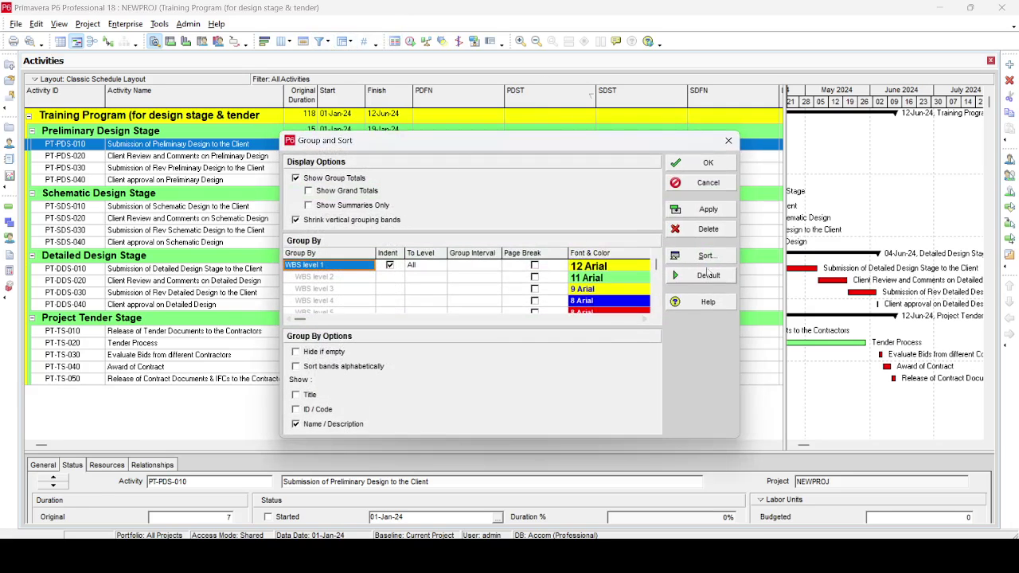
pyautogui.click(679, 260)
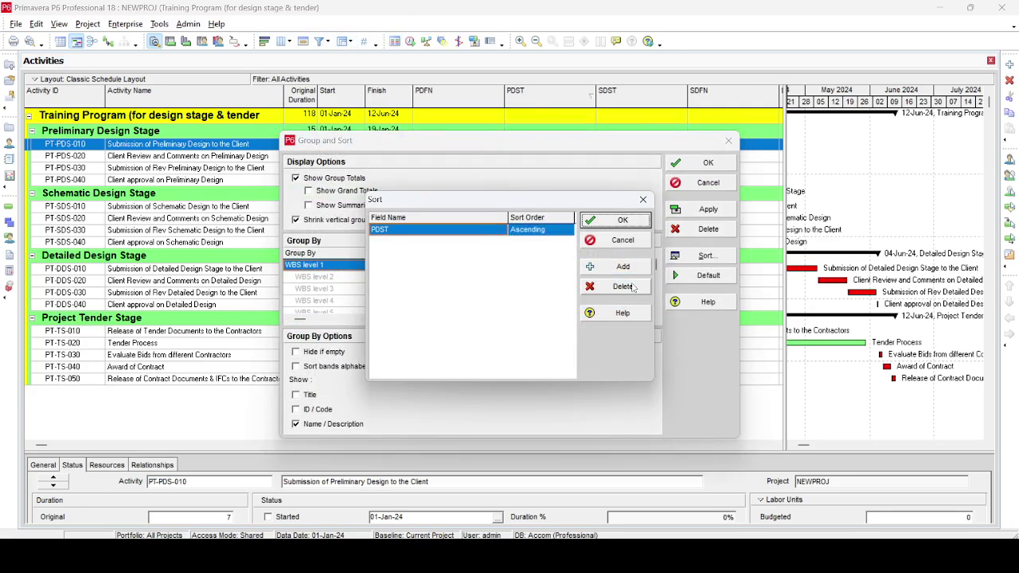
pyautogui.click(637, 240)
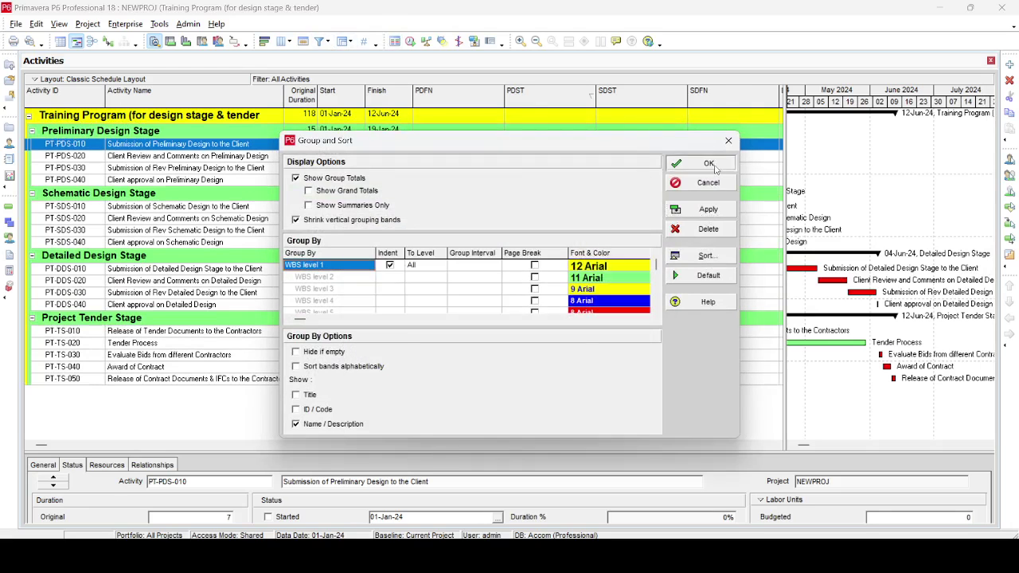
pyautogui.click(677, 164)
# - Narrow the PDFN, PDST, SDST, SDFN, DDST, TSST and TSFN columns so all eight fit
pyautogui.moveTo(505, 96); pyautogui.dragTo(471, 96)
pyautogui.moveTo(562, 96); pyautogui.dragTo(518, 97)
pyautogui.moveTo(609, 99); pyautogui.dragTo(560, 102)
pyautogui.moveTo(652, 98); pyautogui.dragTo(603, 97)
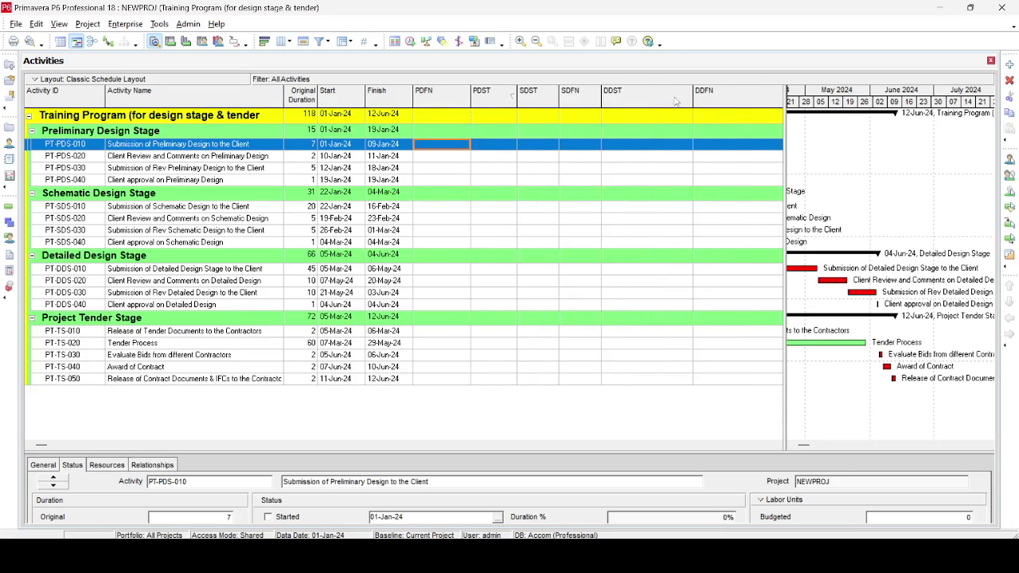
pyautogui.moveTo(665, 99); pyautogui.dragTo(641, 99)
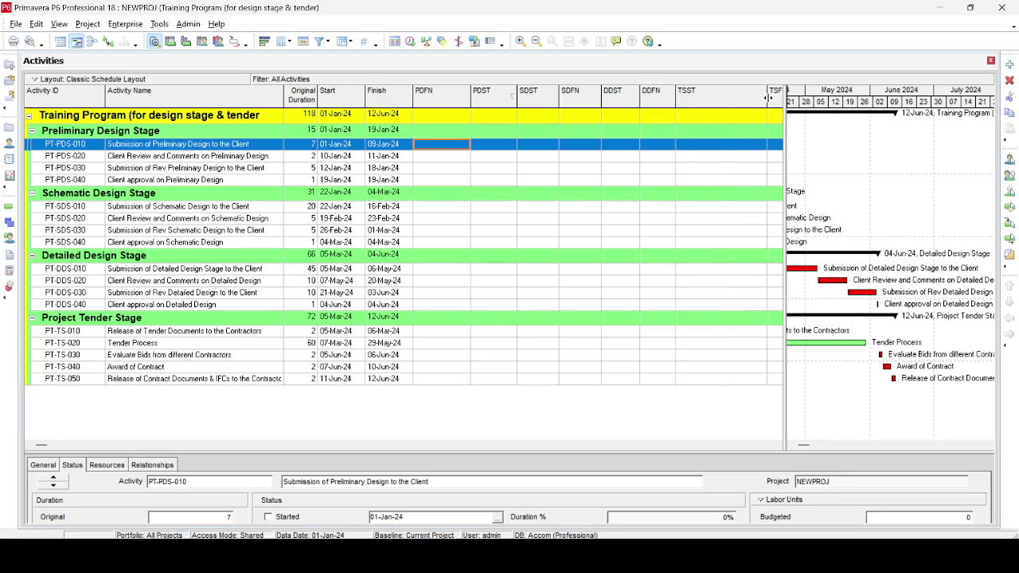
pyautogui.moveTo(766, 98); pyautogui.dragTo(719, 100)
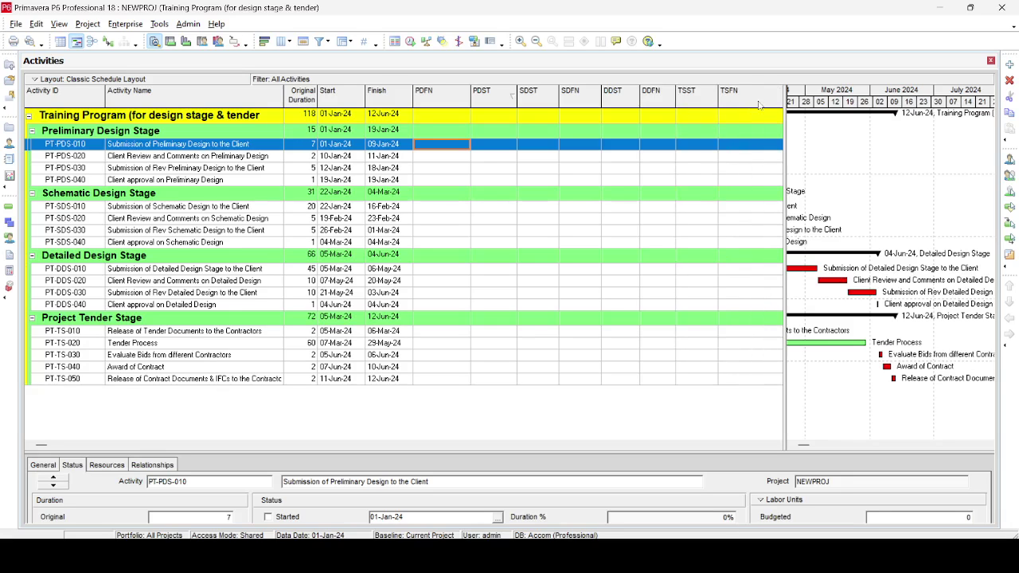
pyautogui.click(779, 444)
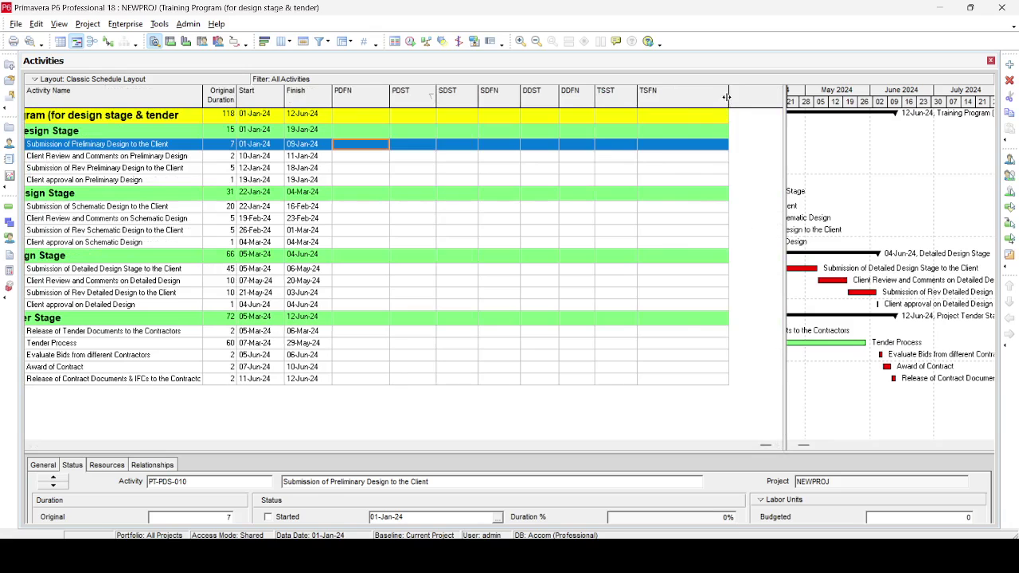
pyautogui.moveTo(728, 97); pyautogui.dragTo(672, 97)
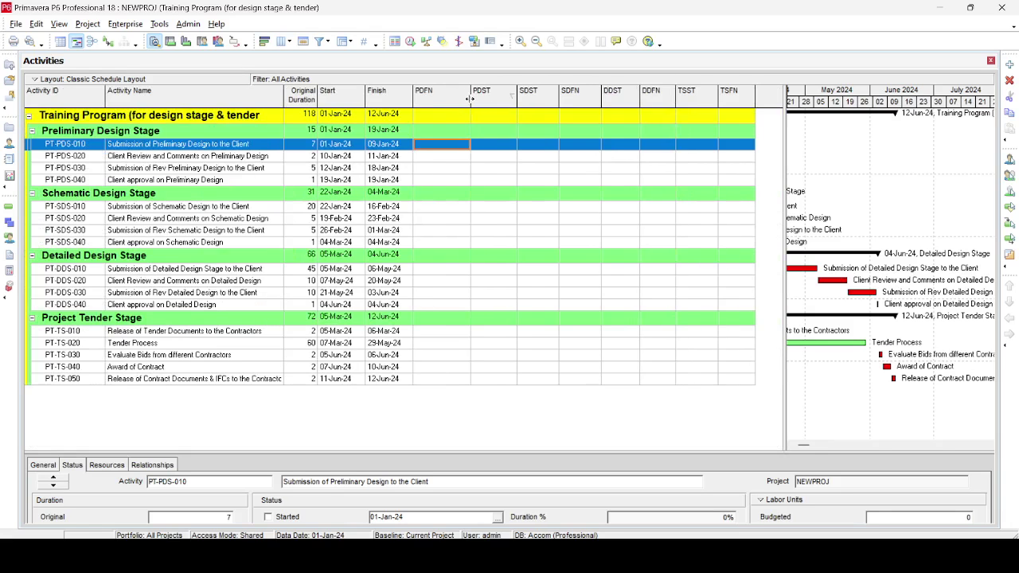
pyautogui.moveTo(471, 97); pyautogui.dragTo(454, 98)
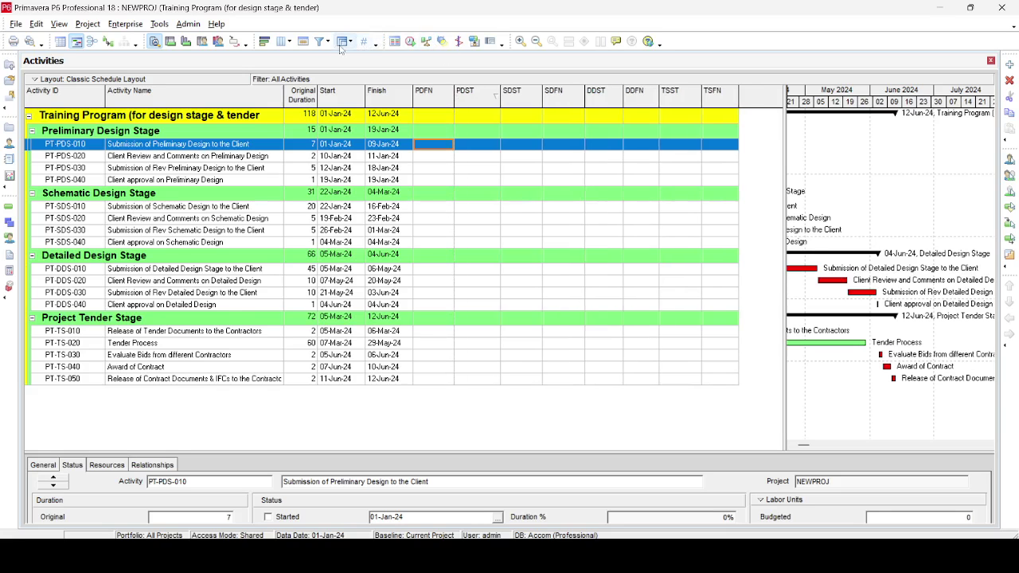
# - Reapply the existing WBS grouping in Group and Sort without changing the sort order
pyautogui.click(344, 41)
pyautogui.click(713, 263)
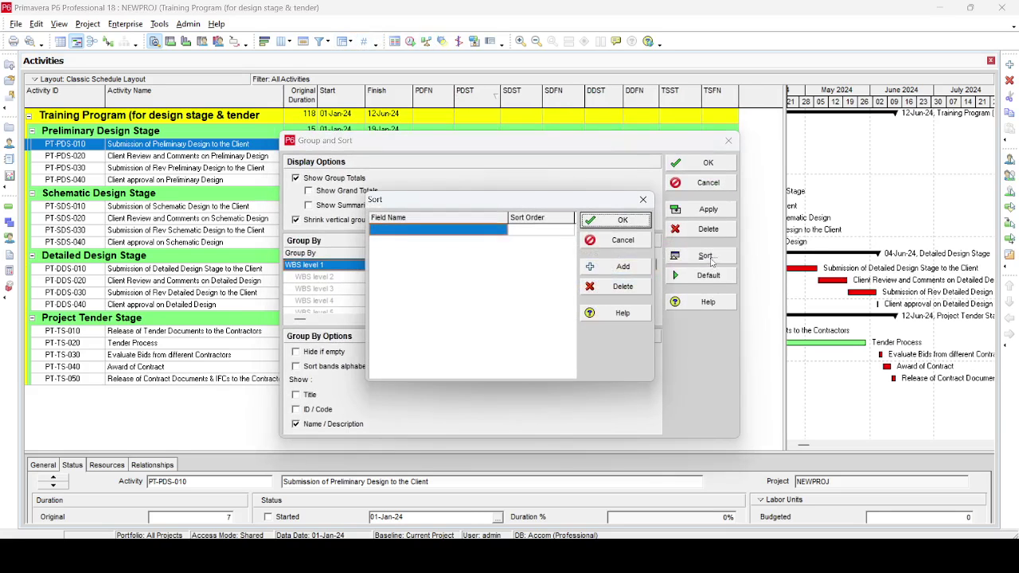
pyautogui.click(626, 223)
pyautogui.click(711, 208)
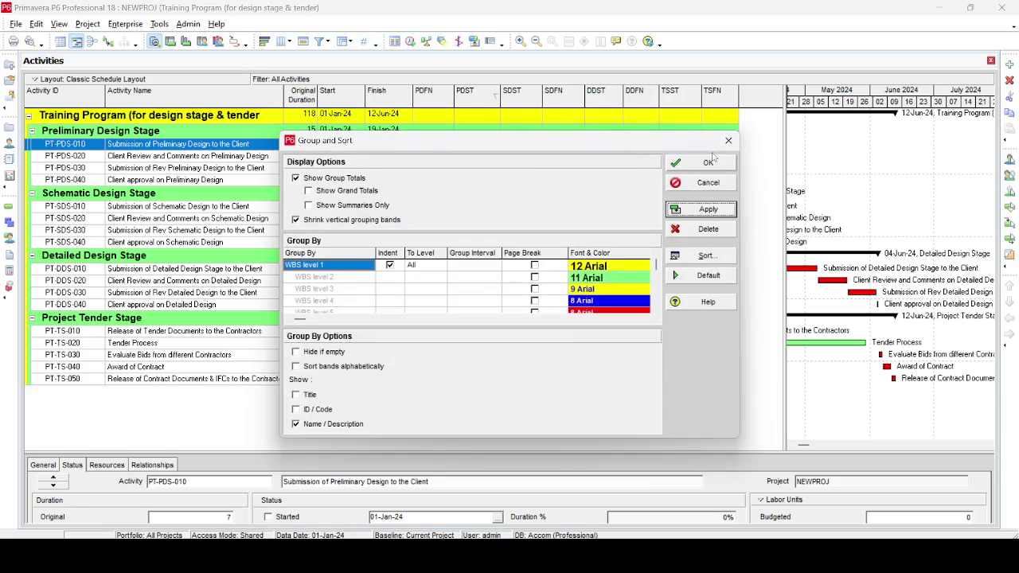
pyautogui.click(709, 162)
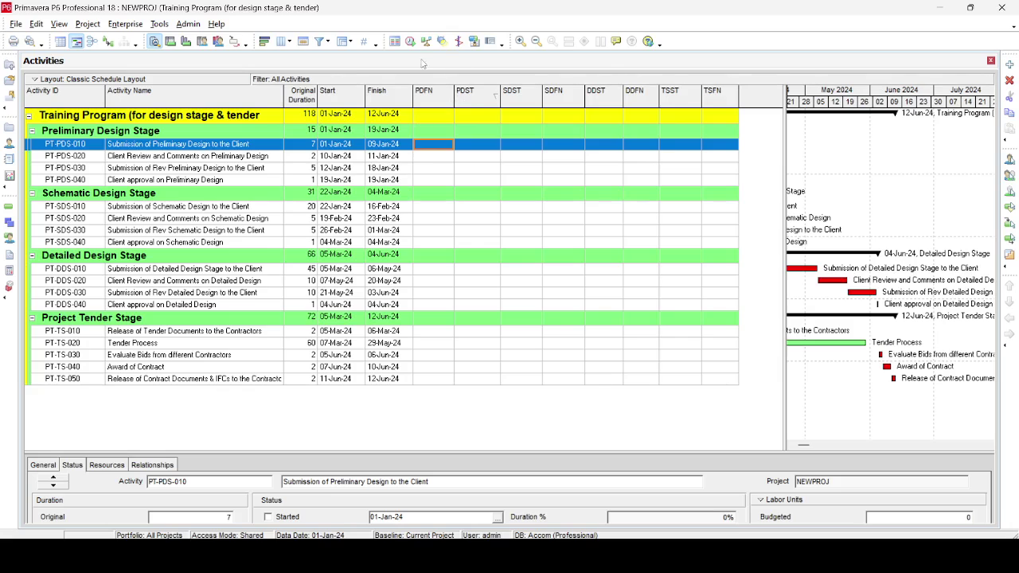
# - Move PDST above PDFN in the Columns dialog's selected options list
pyautogui.click(282, 42)
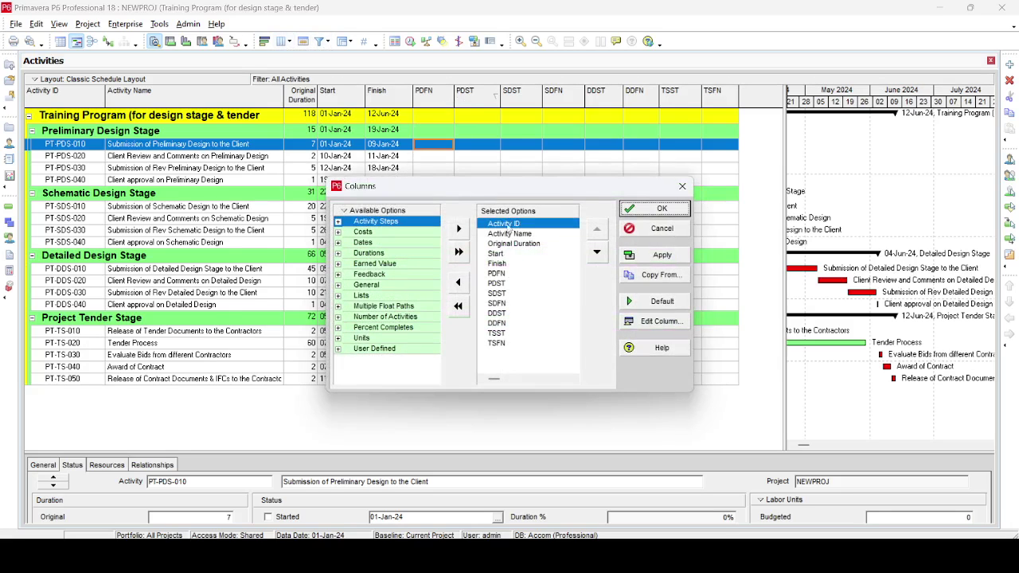
pyautogui.click(496, 284)
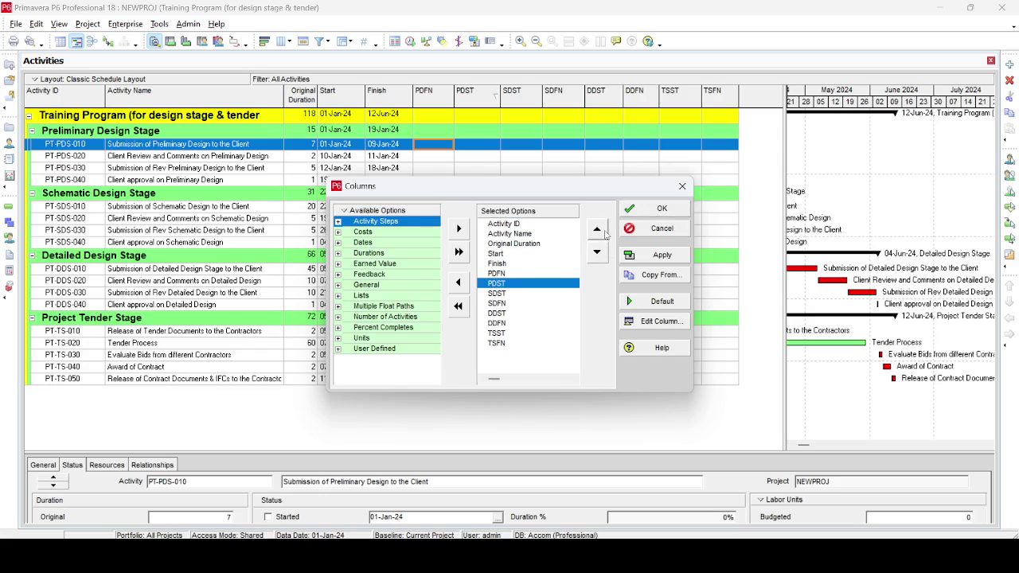
pyautogui.click(597, 230)
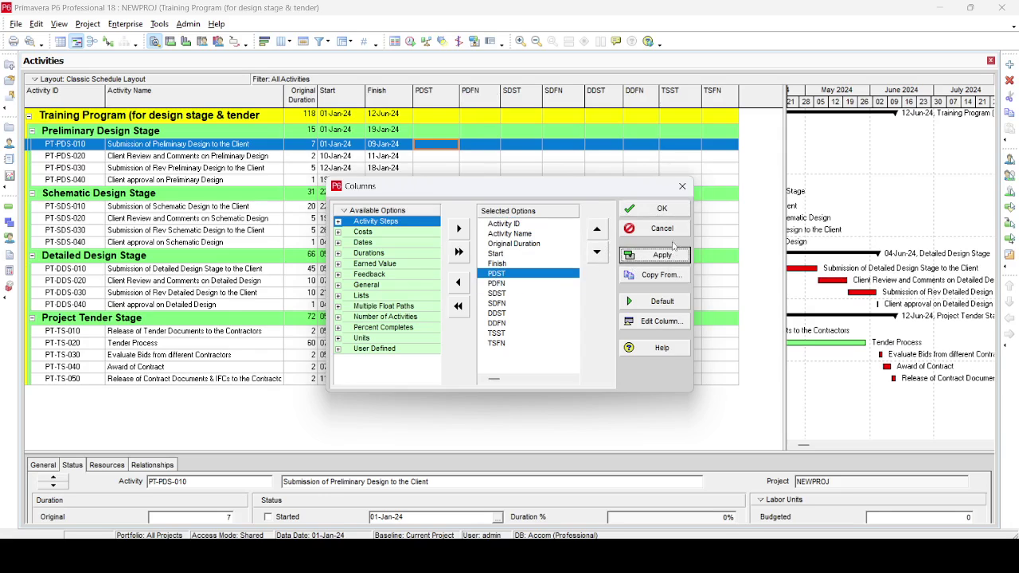
pyautogui.click(658, 208)
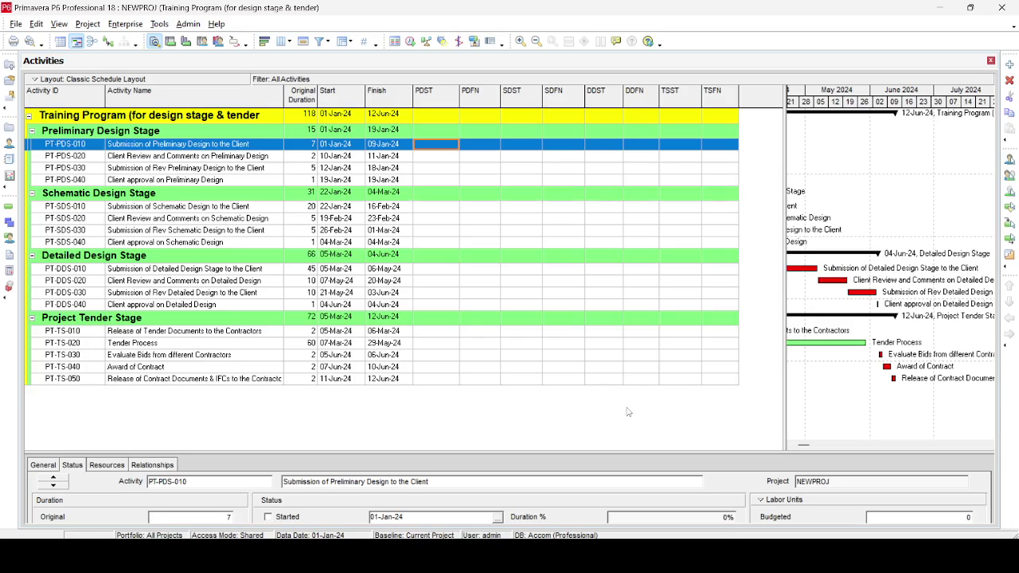
pyautogui.click(159, 24)
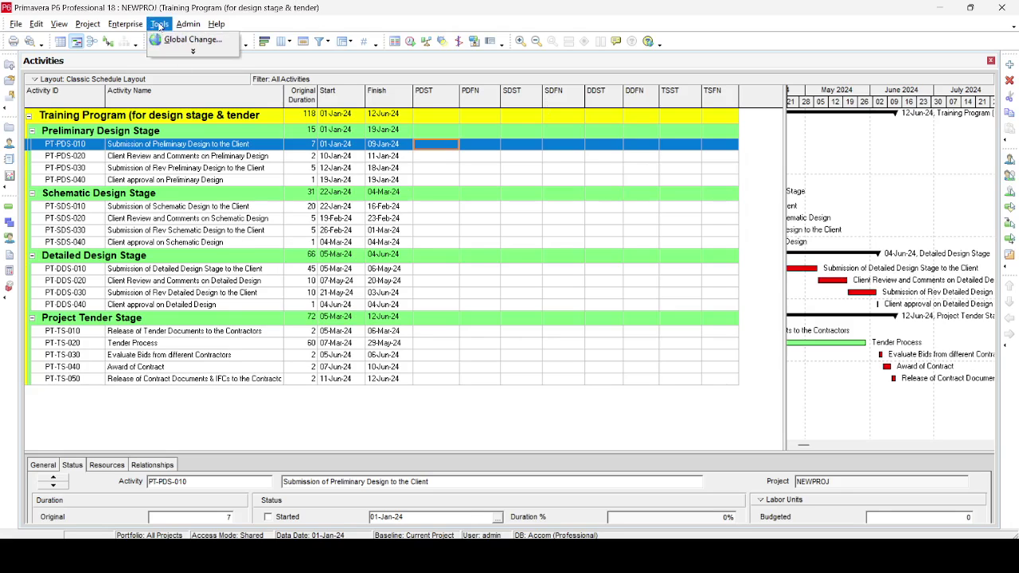
pyautogui.click(182, 55)
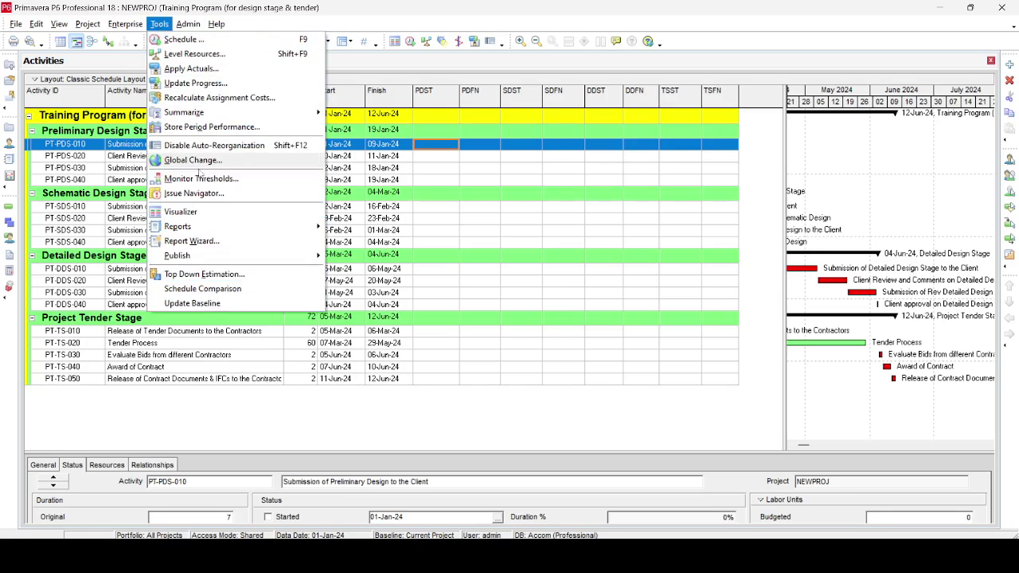
pyautogui.click(194, 160)
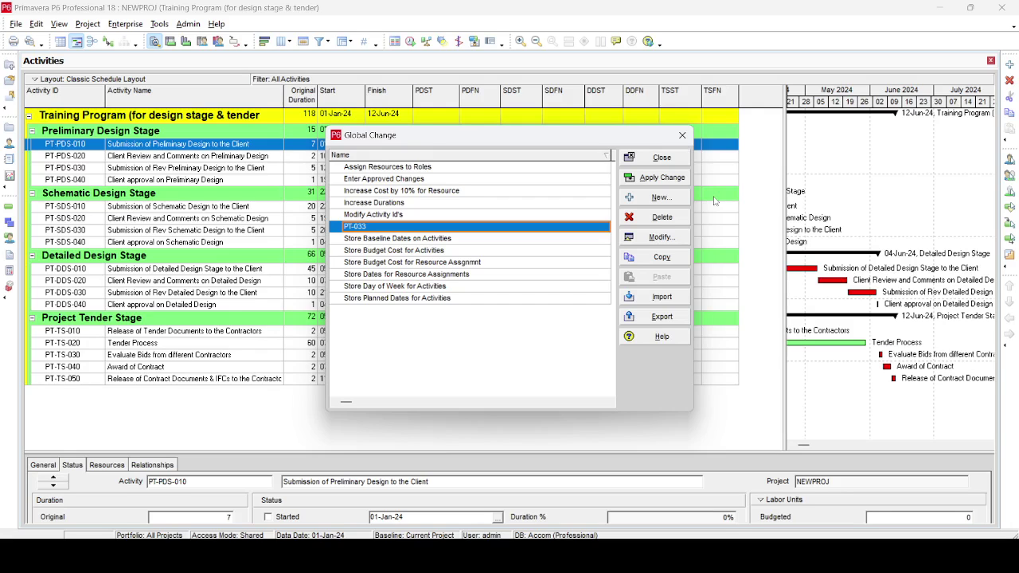
pyautogui.click(662, 157)
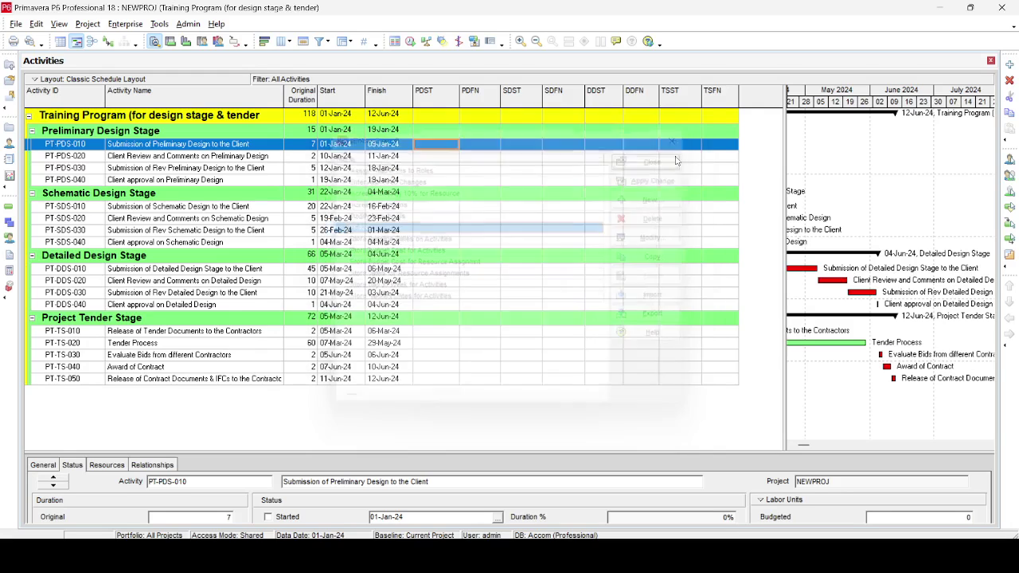
pyautogui.click(88, 24)
pyautogui.press('Escape')
pyautogui.click(95, 26)
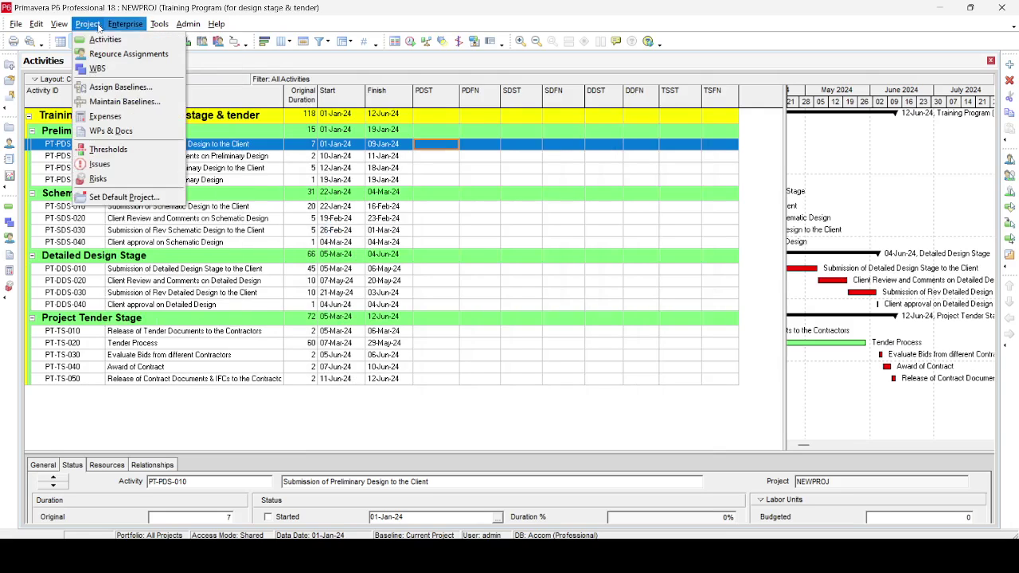
pyautogui.click(104, 102)
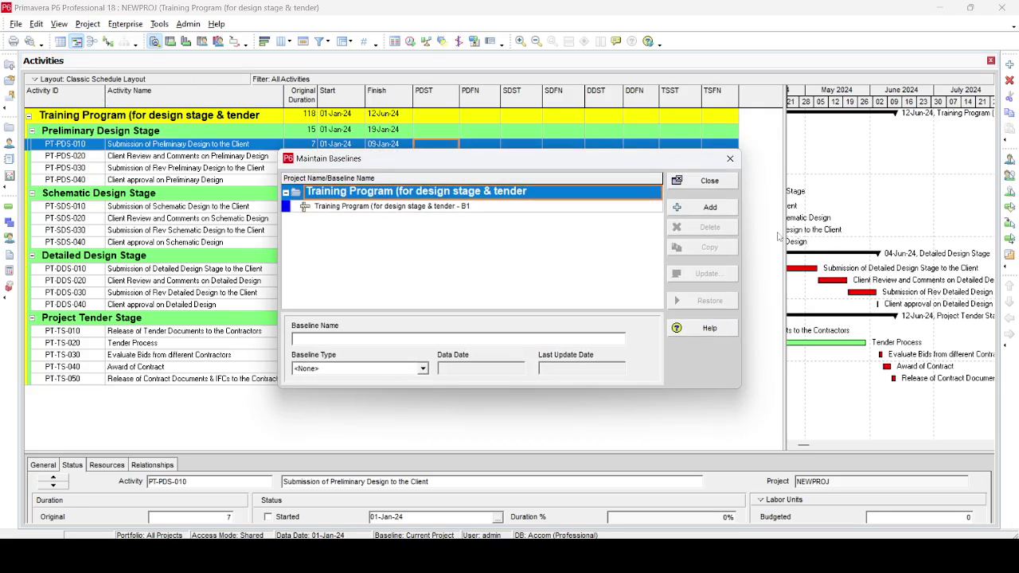
pyautogui.click(707, 207)
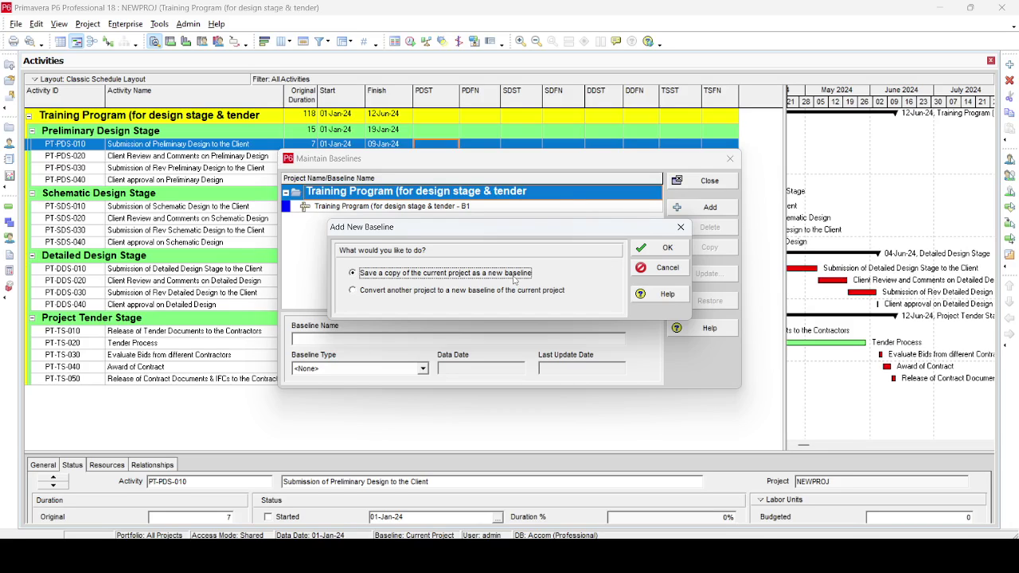
pyautogui.click(666, 268)
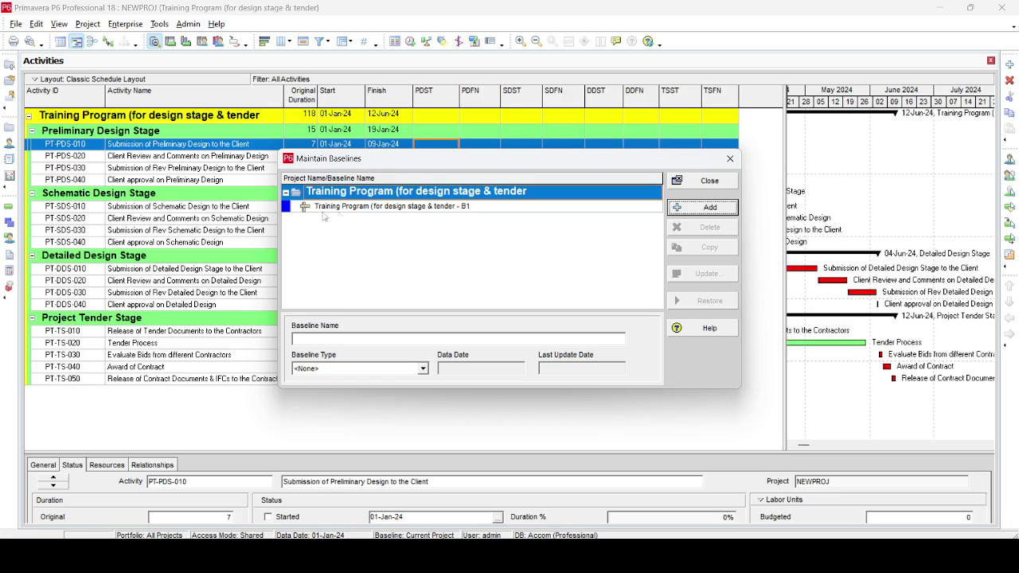
pyautogui.click(718, 184)
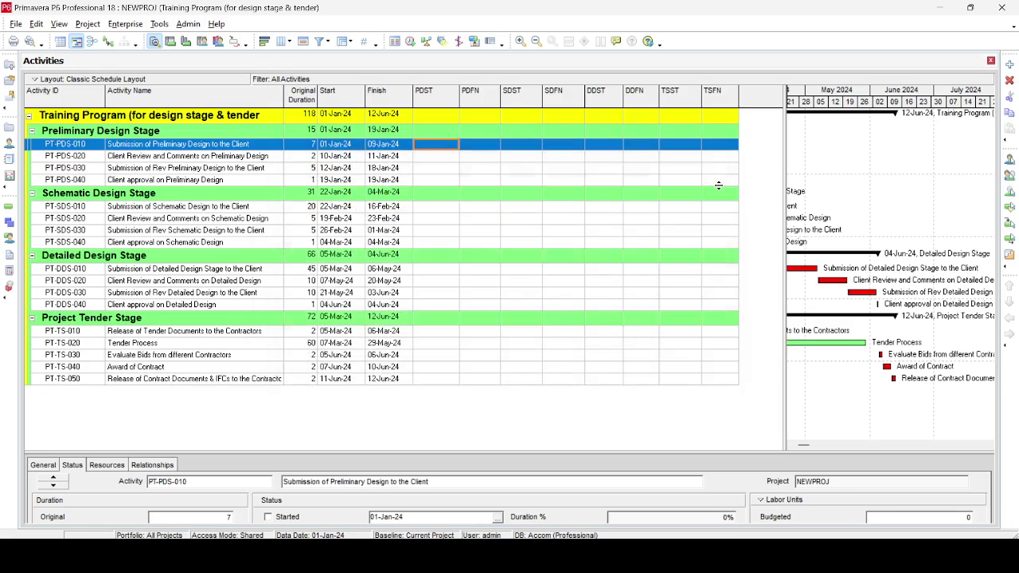
# - Open global change PT-033 for modification, keeping Activities as the subject area
pyautogui.click(159, 23)
pyautogui.click(173, 52)
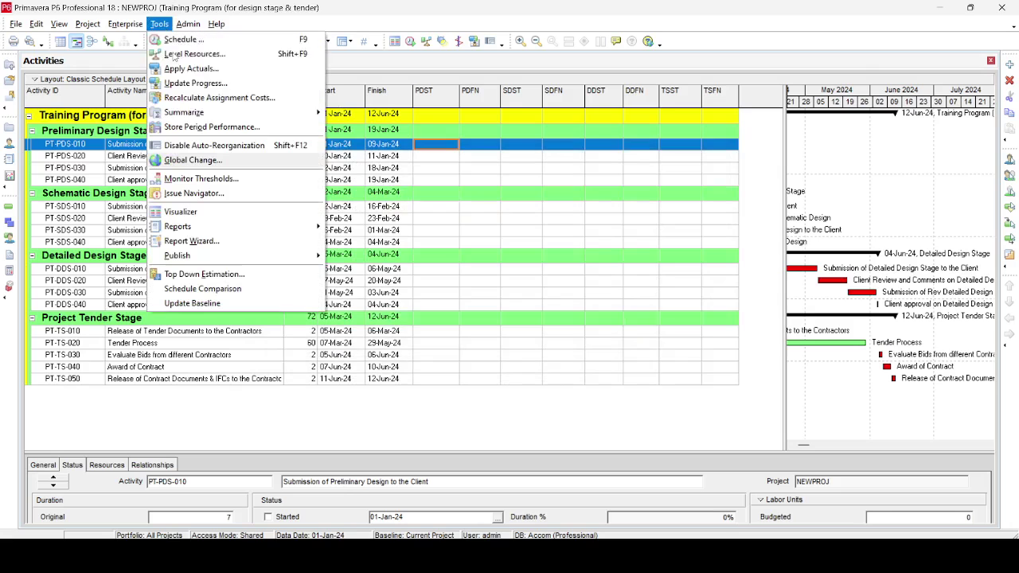
pyautogui.click(194, 162)
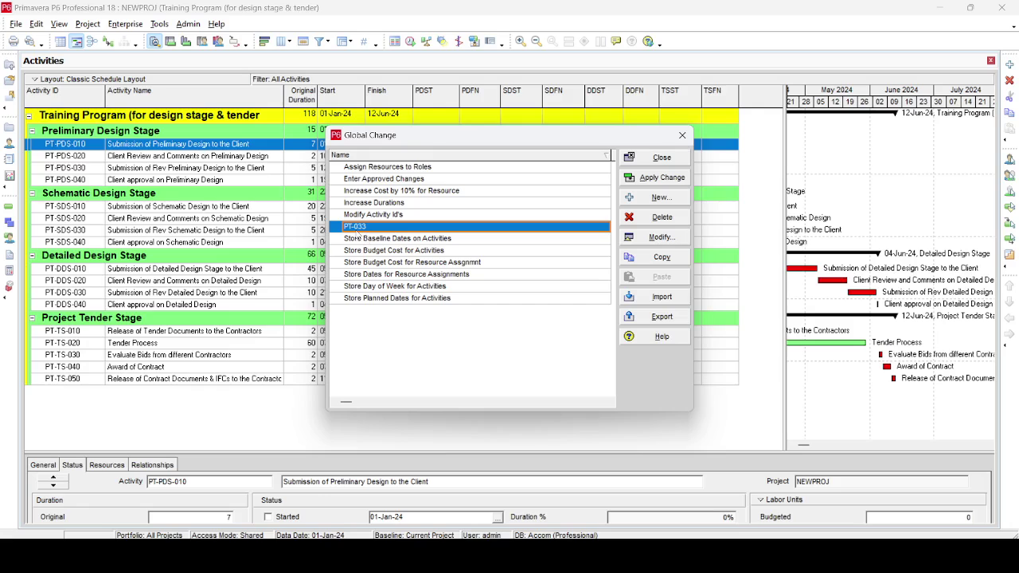
pyautogui.click(661, 238)
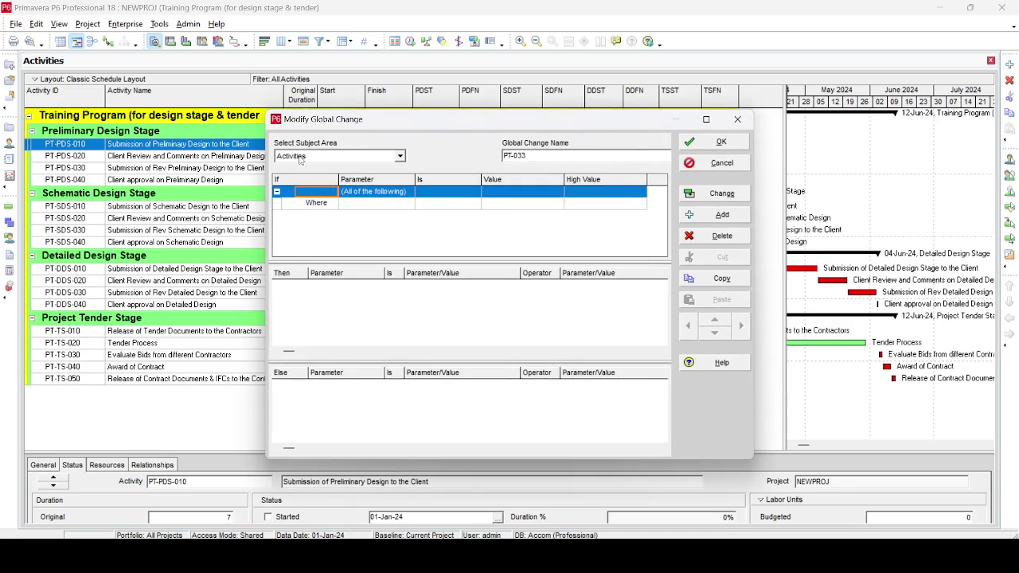
pyautogui.click(400, 157)
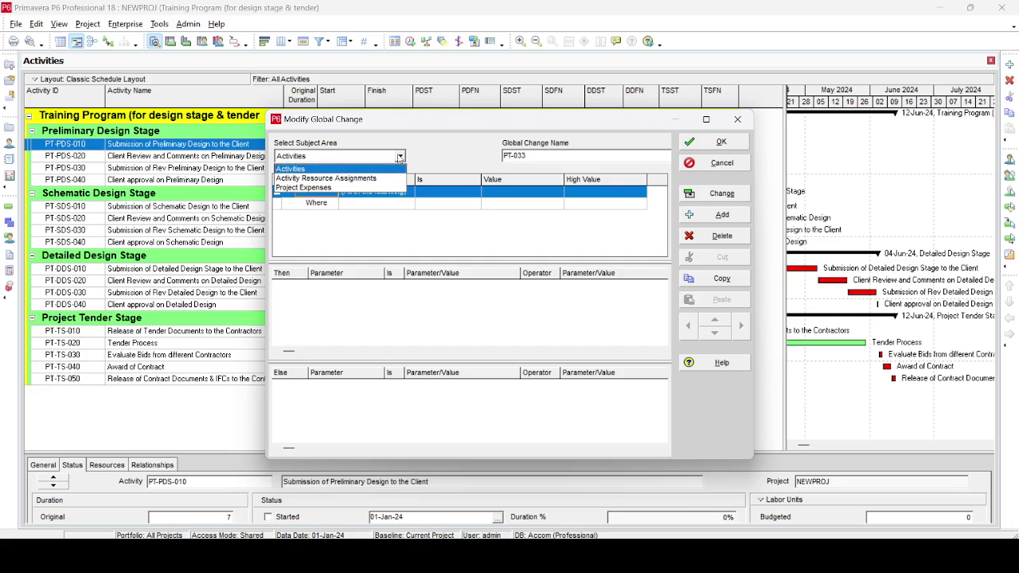
pyautogui.click(400, 157)
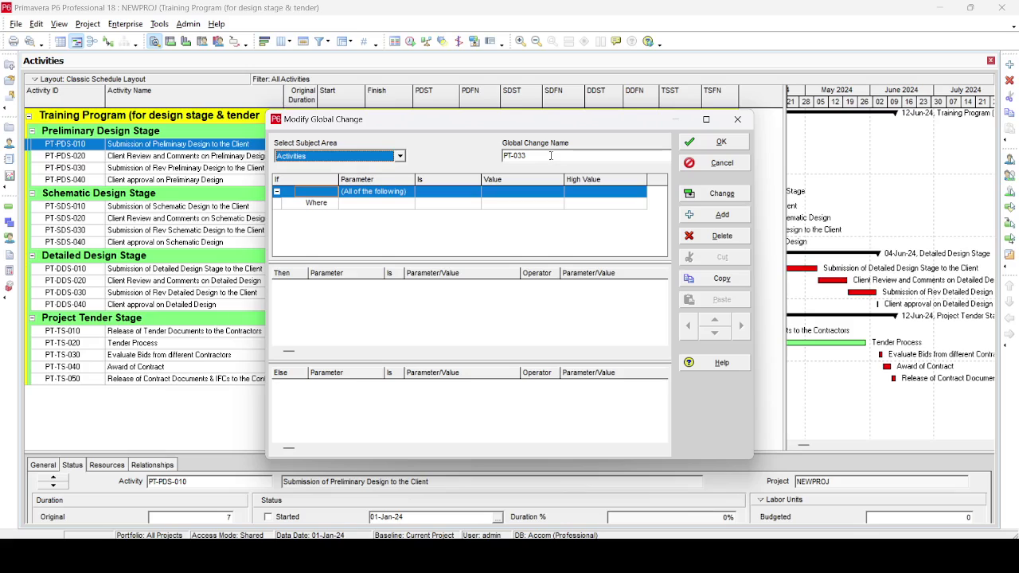
# - Add the condition WBS Name contains 'Preliminary' to PT-033's If section
pyautogui.click(361, 209)
pyautogui.click(361, 209)
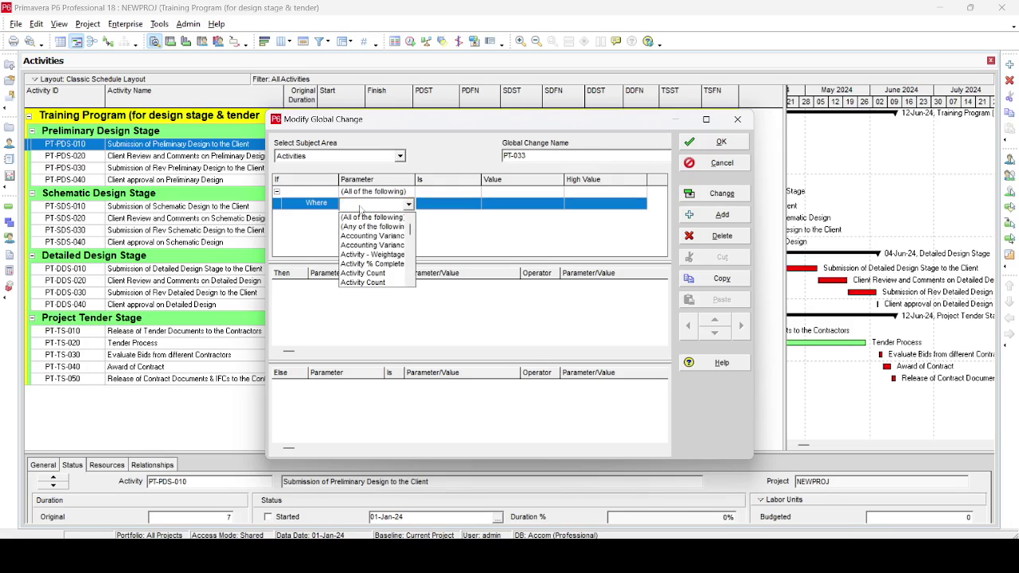
pyautogui.press('a')
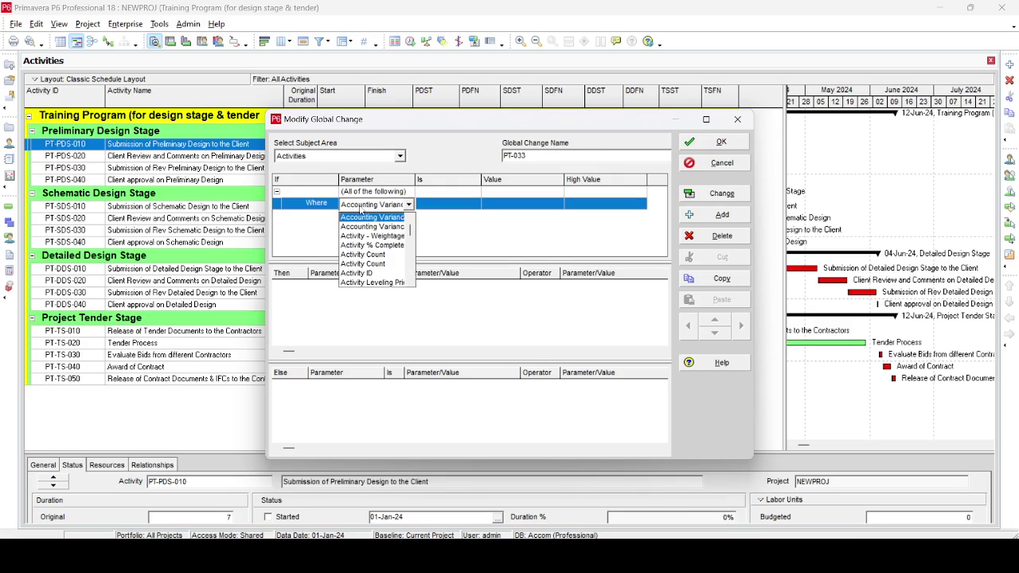
pyautogui.scroll(-10, 372, 247)
pyautogui.click(372, 264)
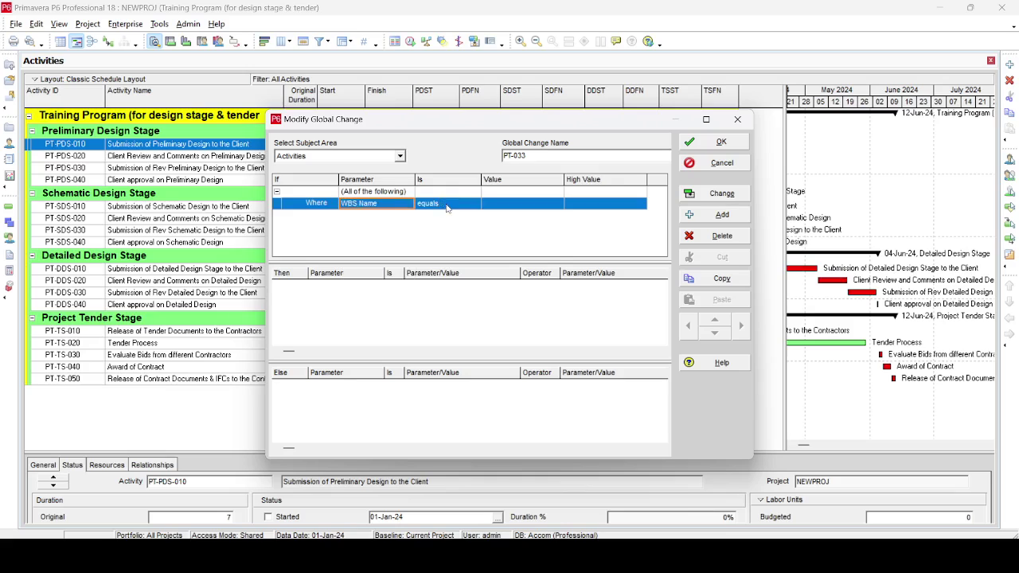
pyautogui.click(447, 205)
pyautogui.click(513, 205)
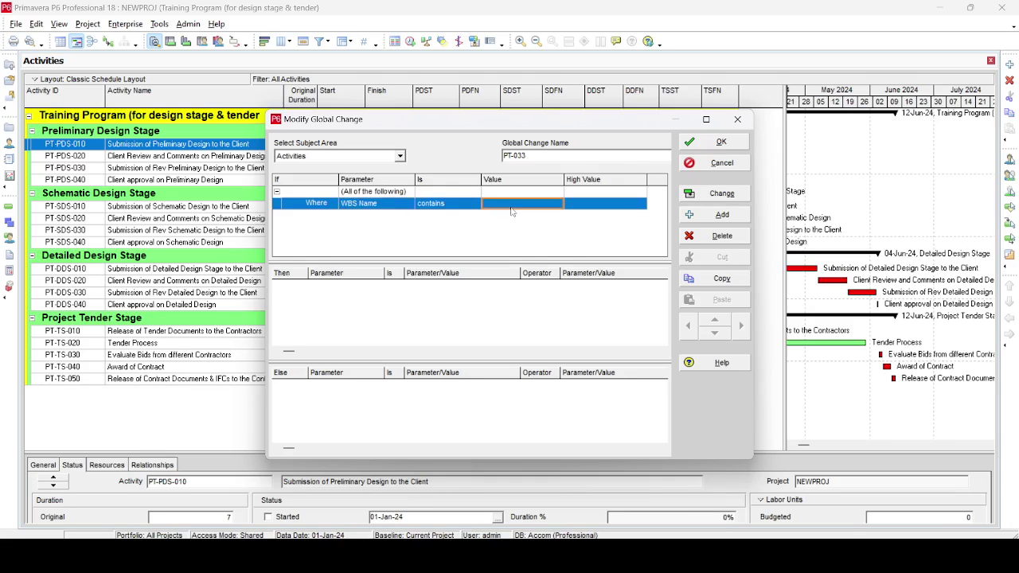
pyautogui.click(511, 208)
pyautogui.write('Pr')
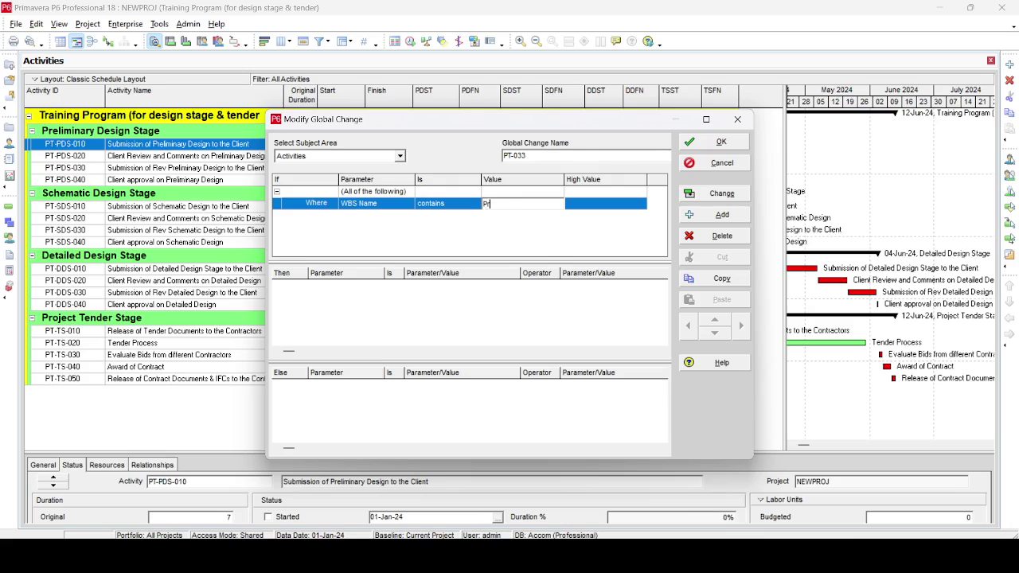
pyautogui.write('eliminarhy')
pyautogui.press('BackSpace')
pyautogui.write('y')
pyautogui.click(363, 297)
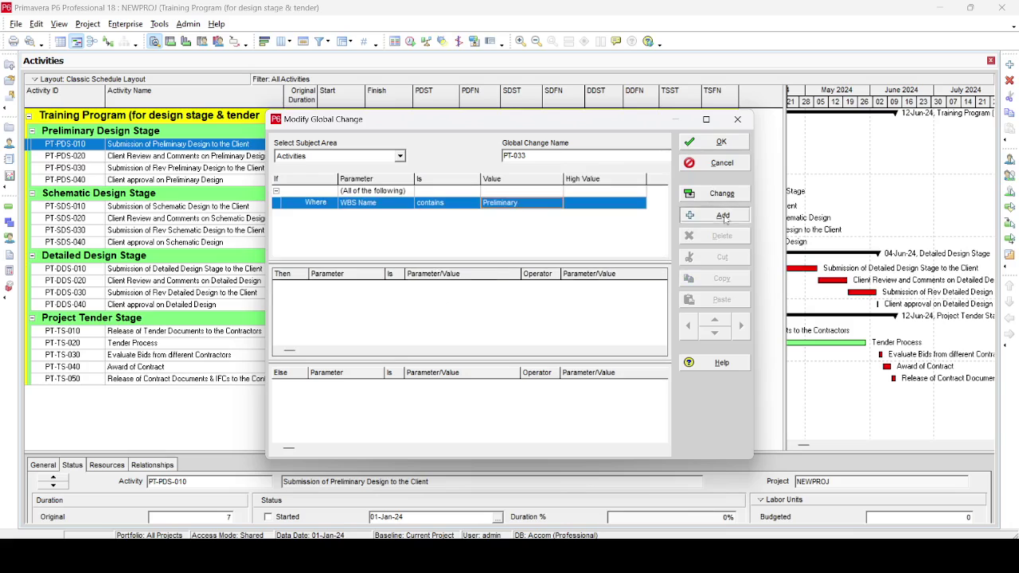
# - Add a Then assignment setting PDST to Early Start
pyautogui.click(722, 215)
pyautogui.click(380, 288)
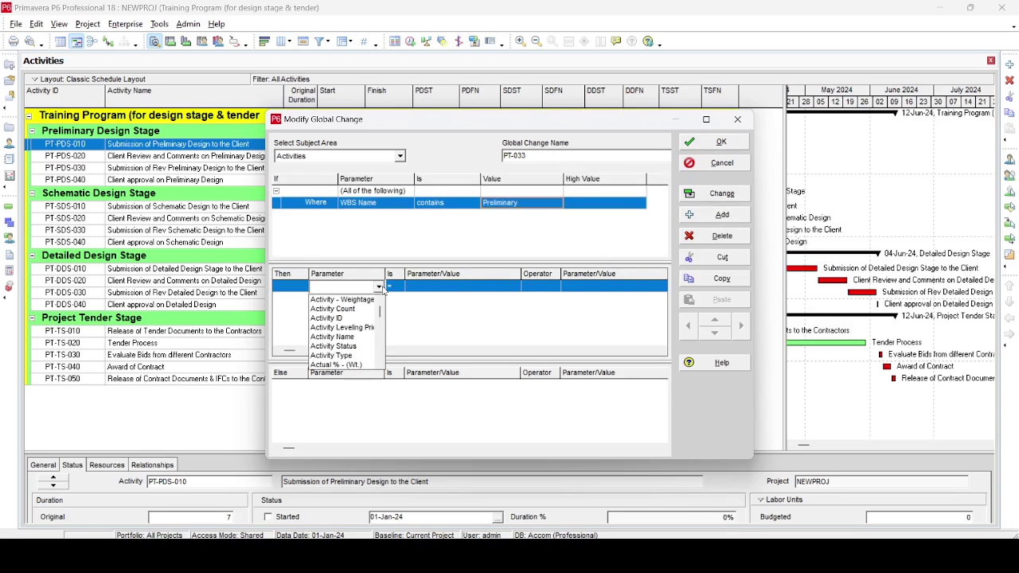
pyautogui.press('p')
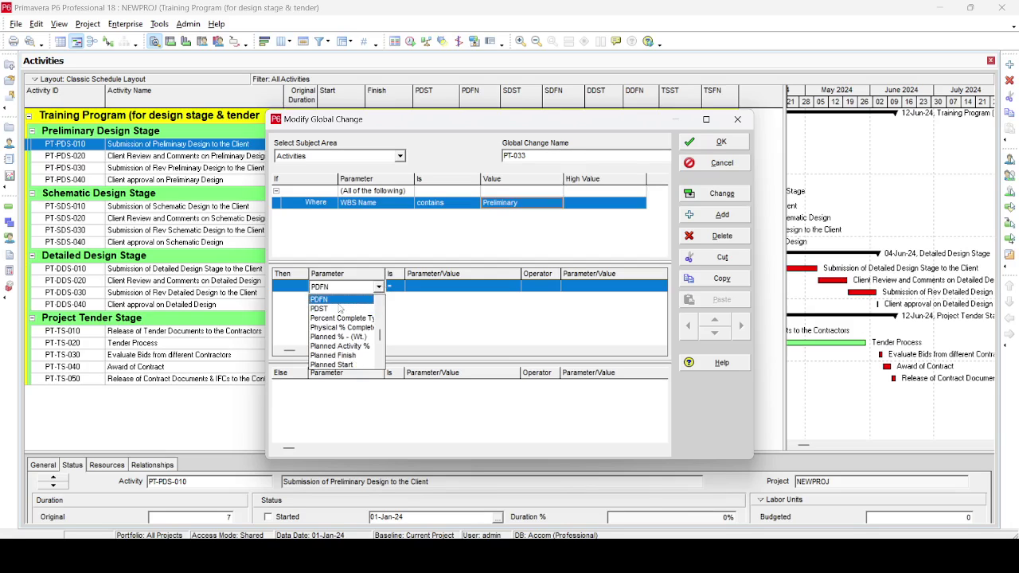
pyautogui.click(333, 310)
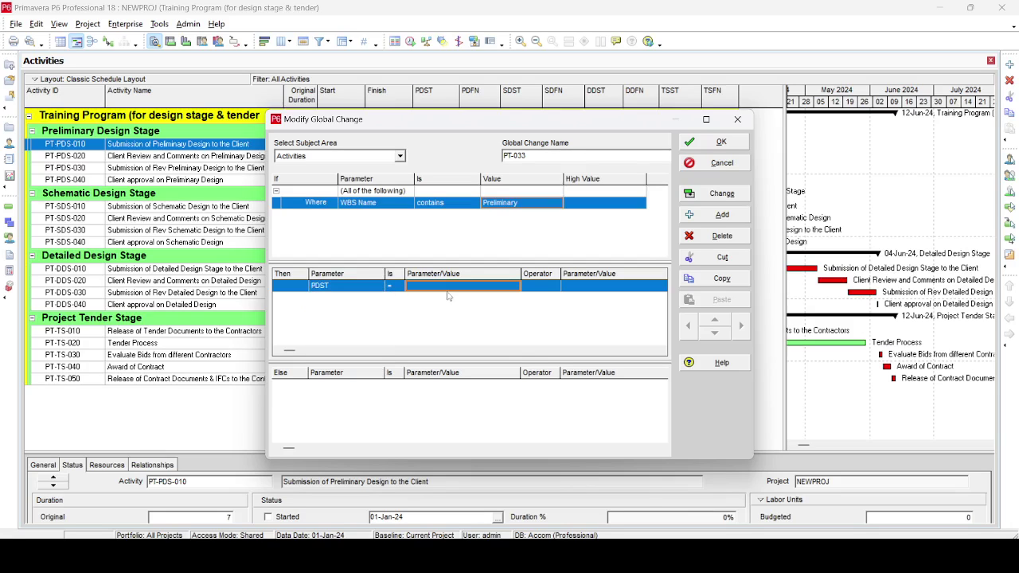
pyautogui.click(448, 296)
pyautogui.click(430, 335)
# - Add a second assignment setting PDFN to Early Finish and run the change
pyautogui.click(721, 215)
pyautogui.click(379, 297)
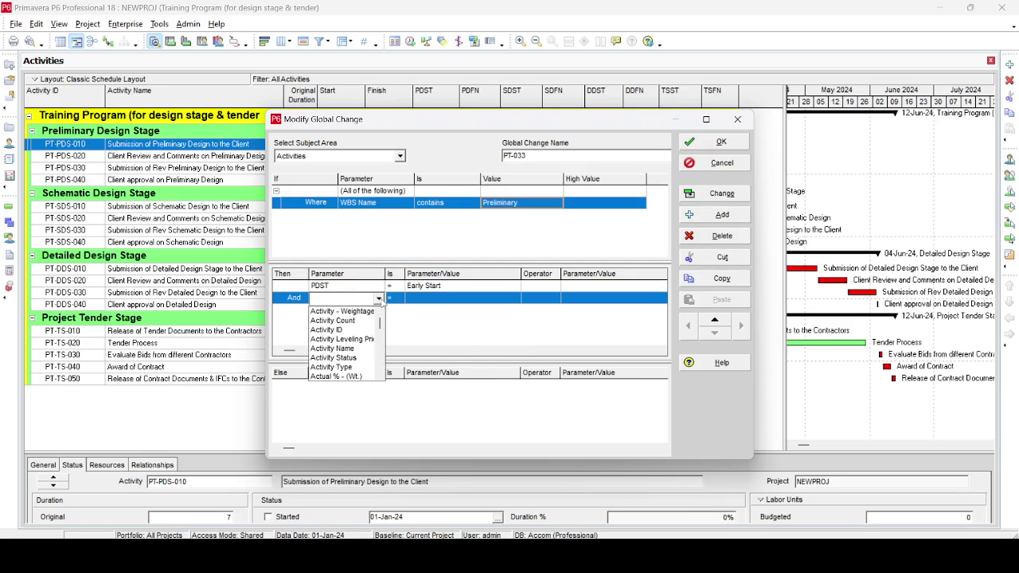
pyautogui.press('p')
pyautogui.click(359, 312)
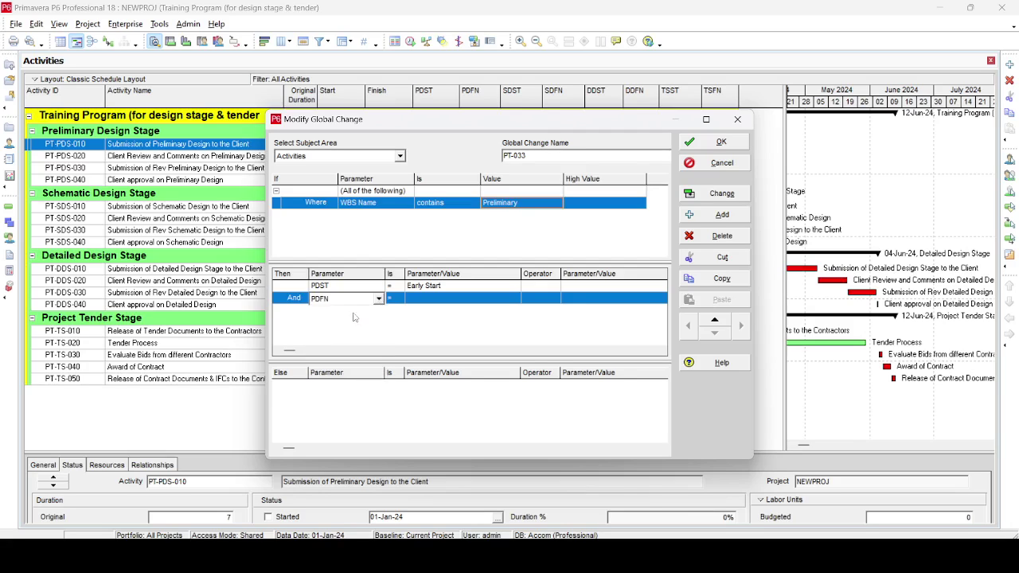
pyautogui.click(427, 303)
pyautogui.click(427, 303)
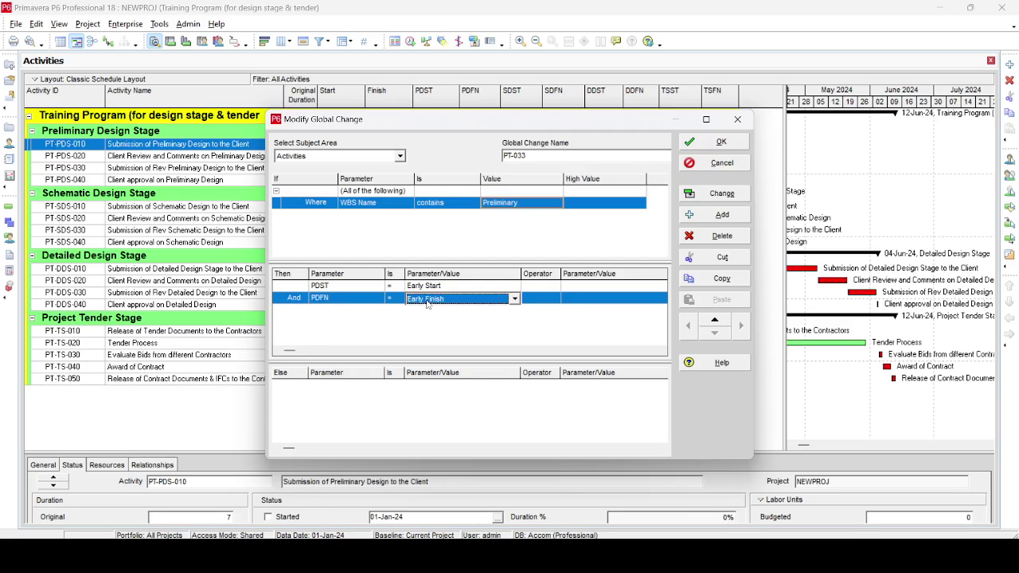
pyautogui.click(733, 196)
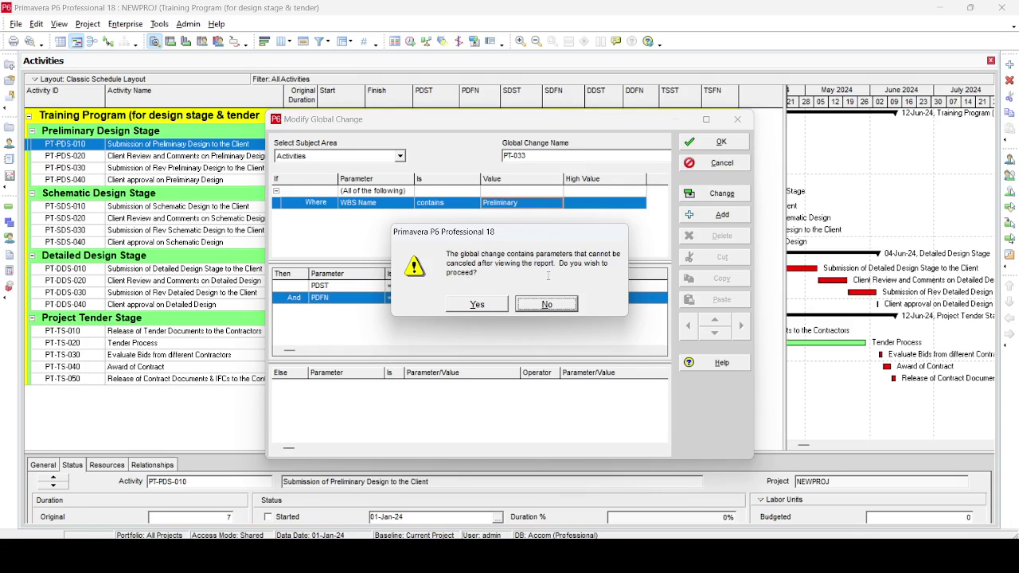
# - Confirm PT-033, commit its PDST and PDFN dates without saving a log, and close the editor
pyautogui.click(482, 305)
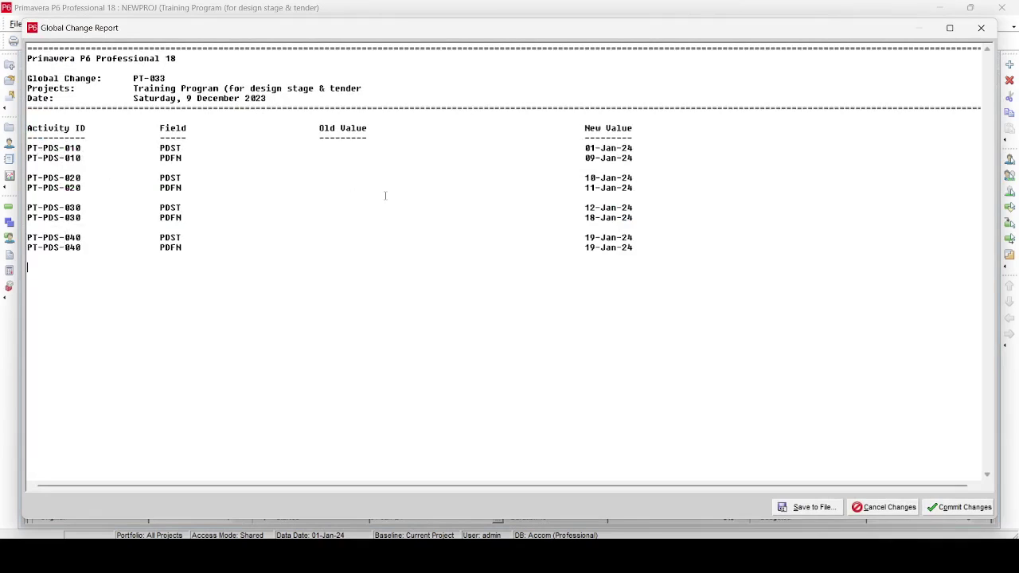
pyautogui.moveTo(331, 148); pyautogui.dragTo(372, 247)
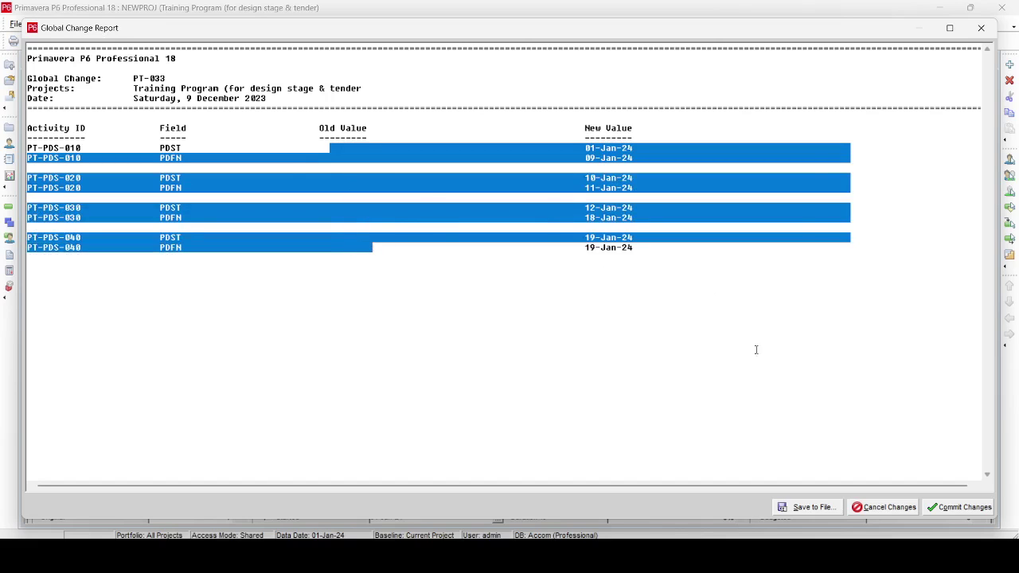
pyautogui.click(639, 326)
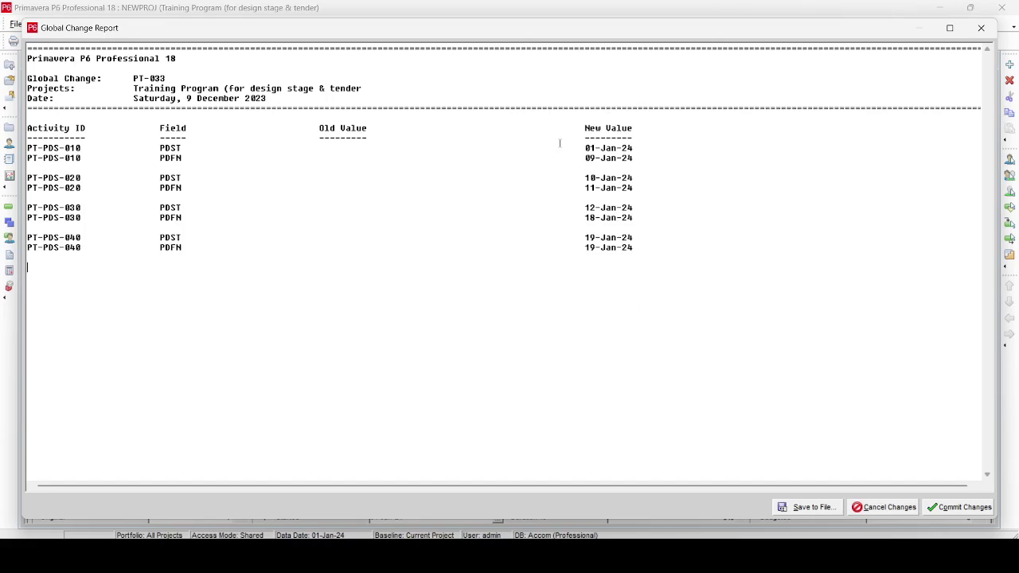
pyautogui.click(972, 514)
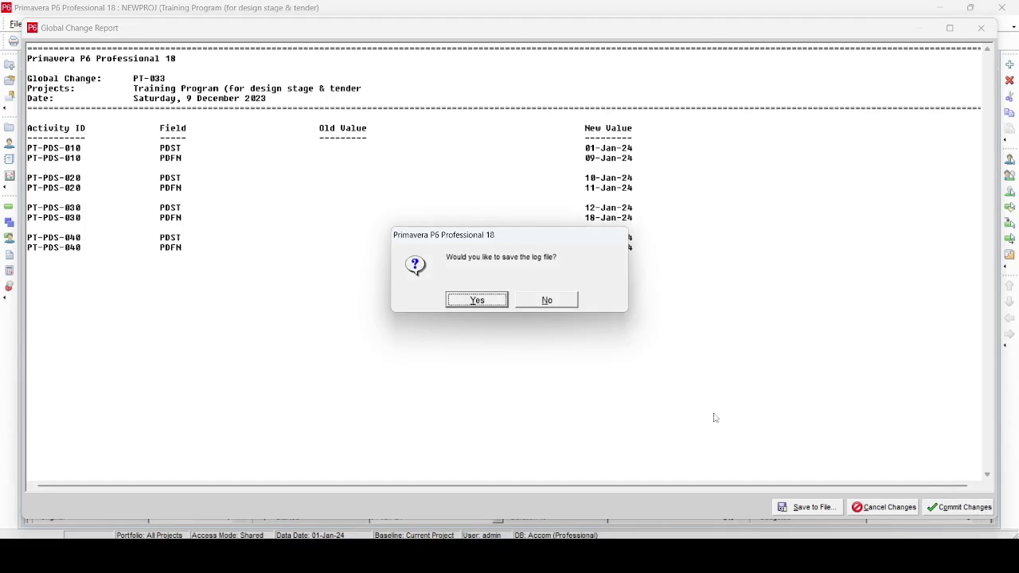
pyautogui.click(547, 302)
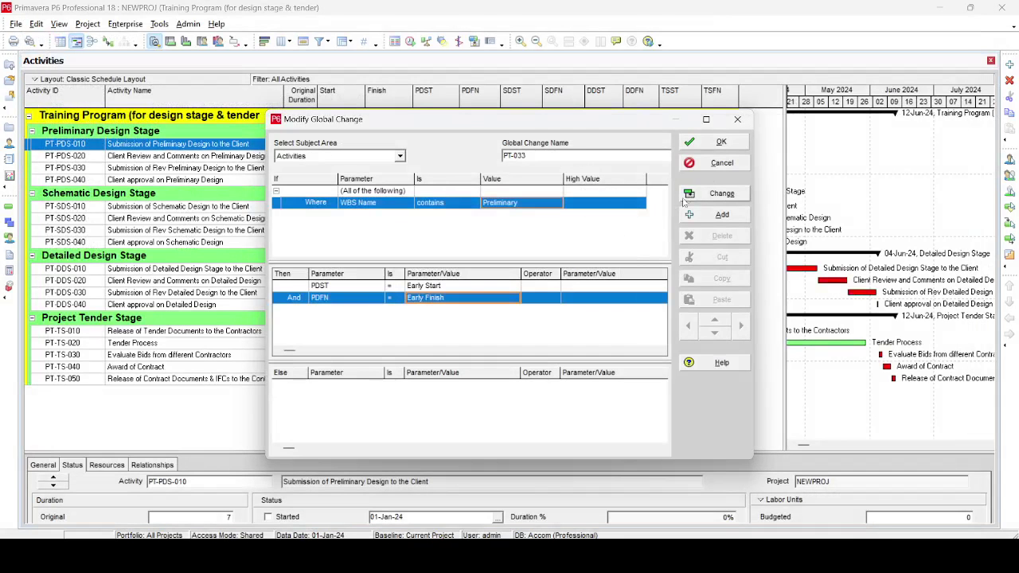
pyautogui.click(718, 142)
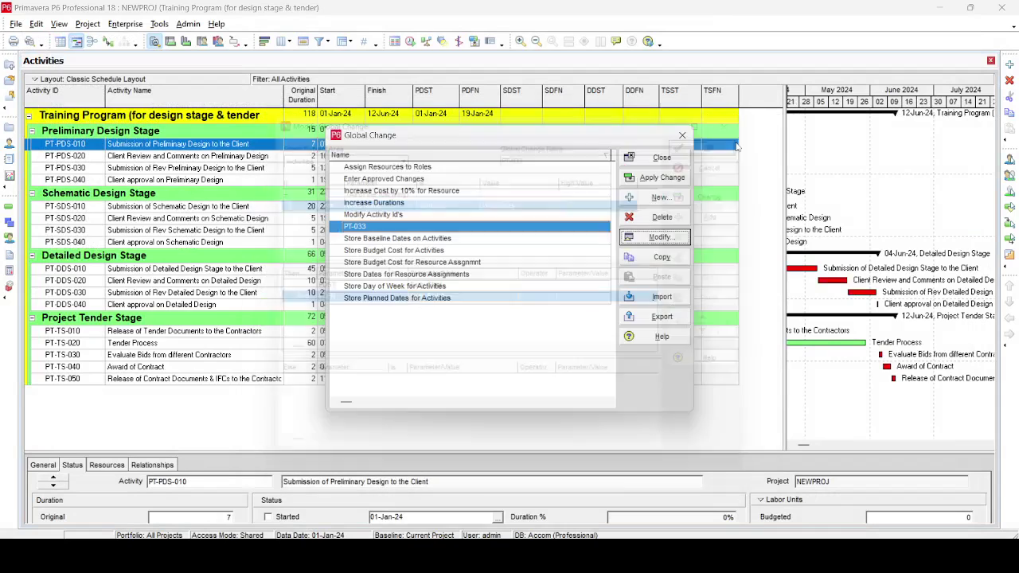
# - Close the Global Change list and reopen the Tools menu
pyautogui.click(685, 160)
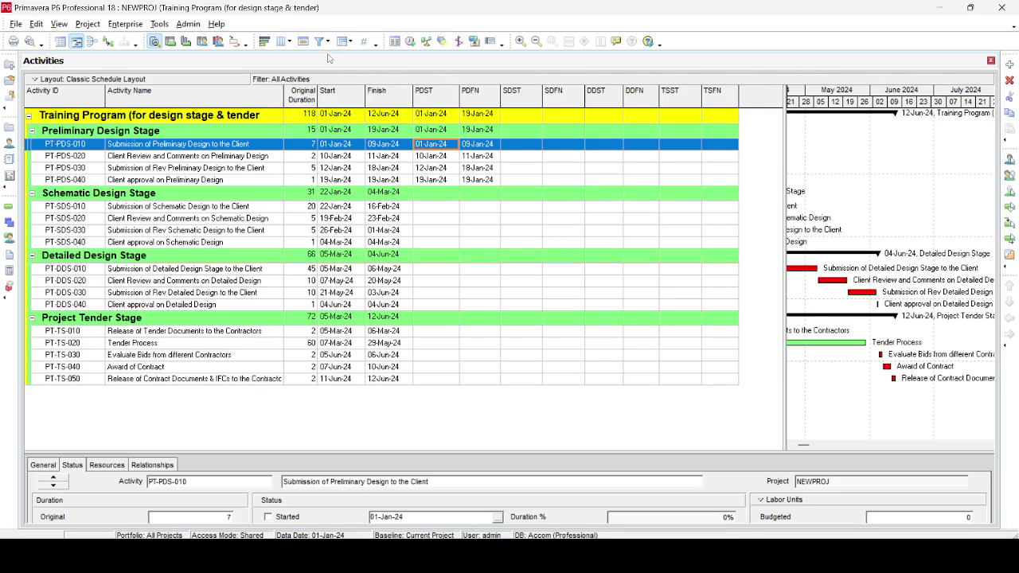
pyautogui.click(159, 24)
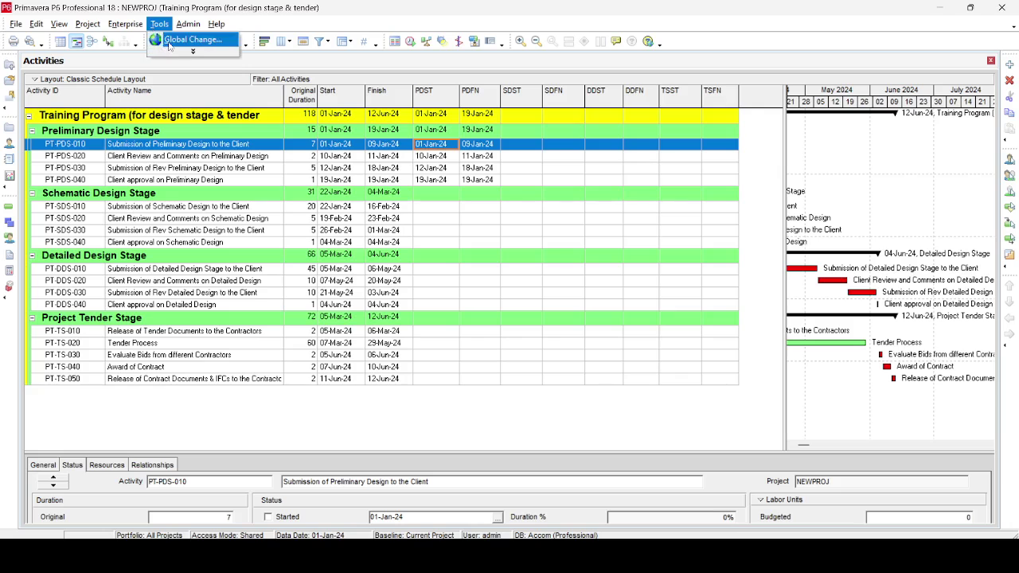
# - Retarget global change PT-033 to activities whose WBS Name contains 'Schematic'
pyautogui.click(167, 39)
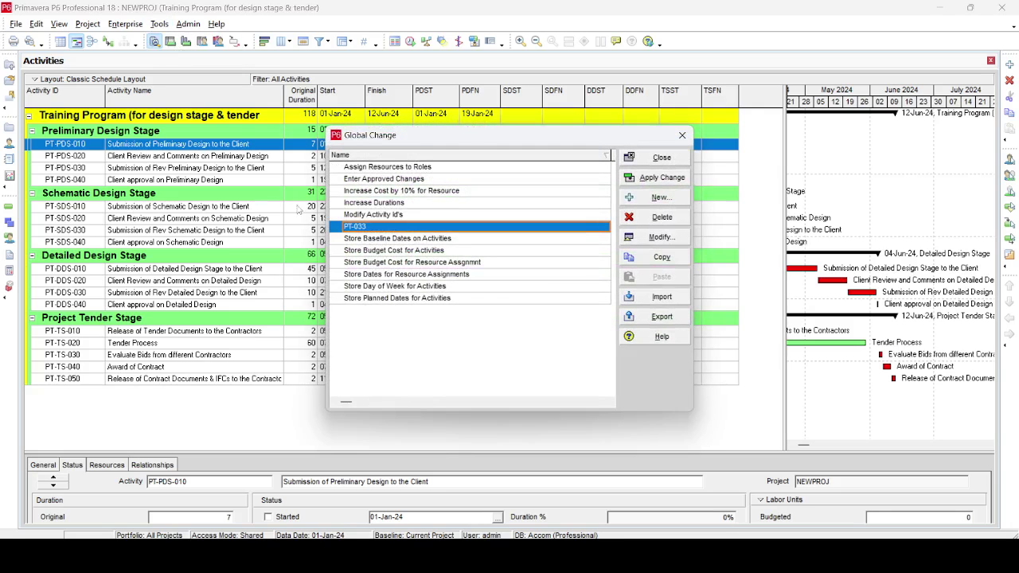
pyautogui.click(660, 236)
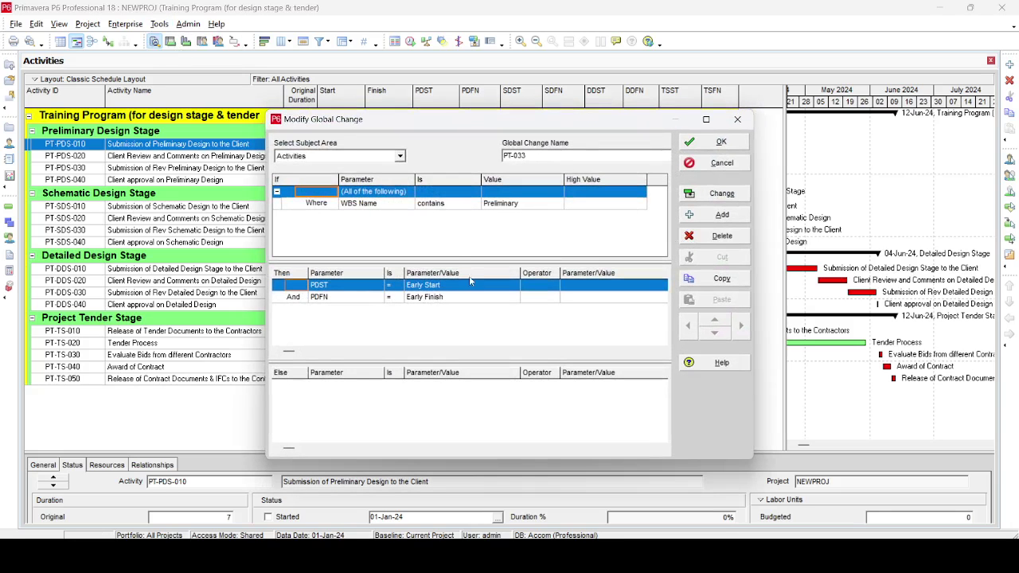
pyautogui.click(533, 205)
pyautogui.click(533, 203)
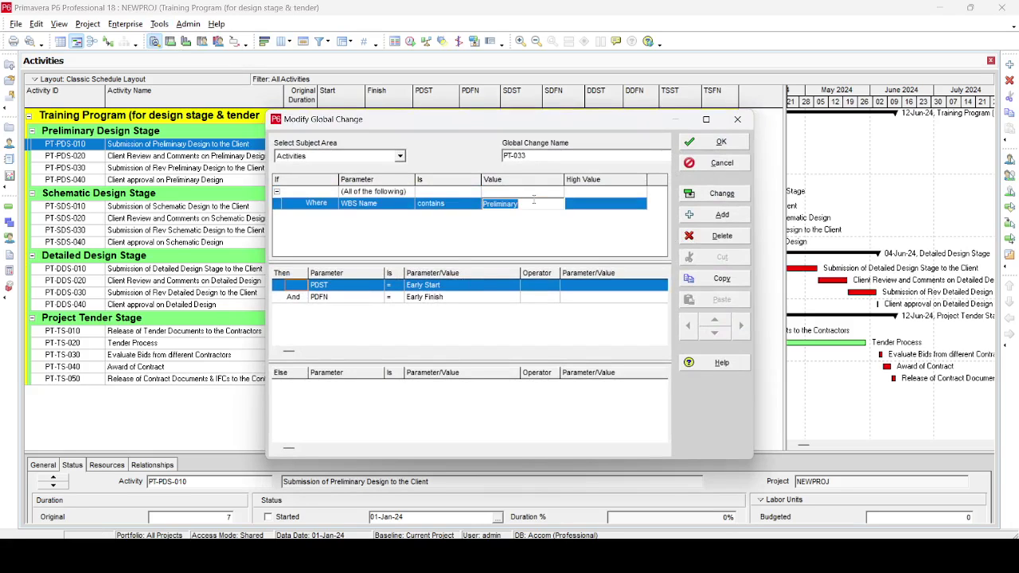
pyautogui.write('Schematic')
# - Make PT-033 assign SDST = Early Start and SDFN = Early Finish
pyautogui.click(365, 287)
pyautogui.press('s')
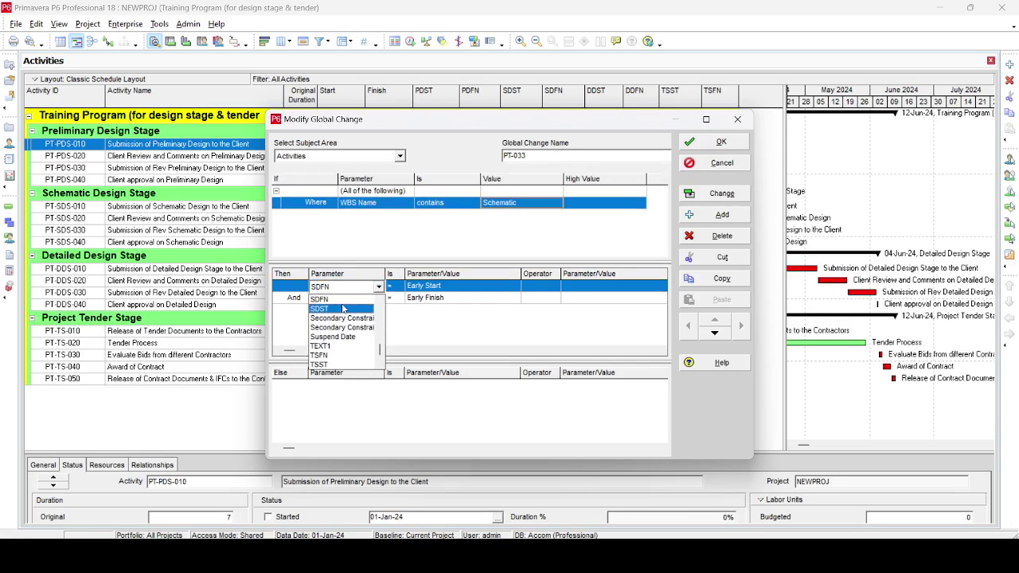
pyautogui.click(345, 309)
pyautogui.click(443, 291)
pyautogui.click(443, 292)
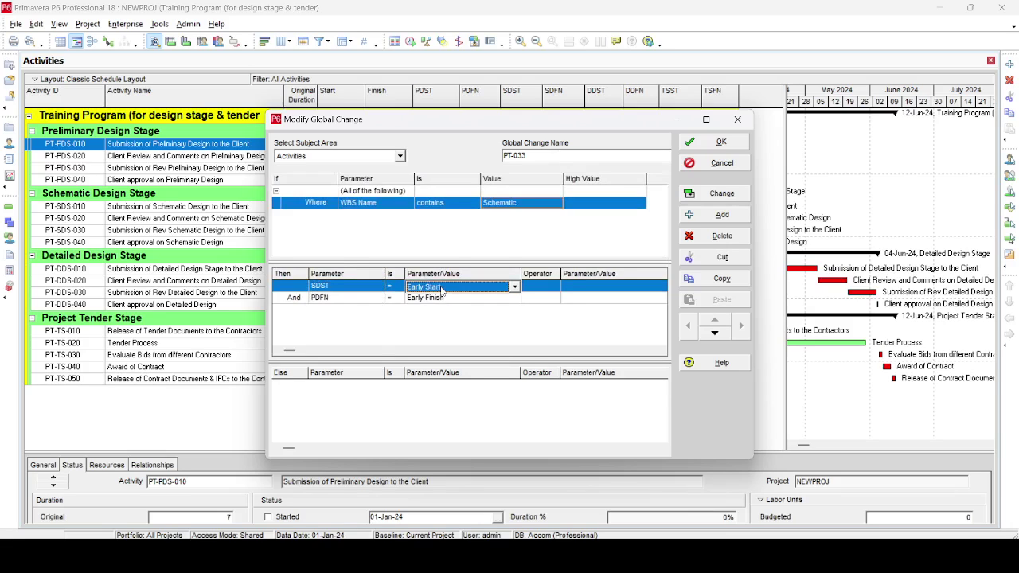
pyautogui.click(358, 302)
pyautogui.click(358, 302)
pyautogui.press('s')
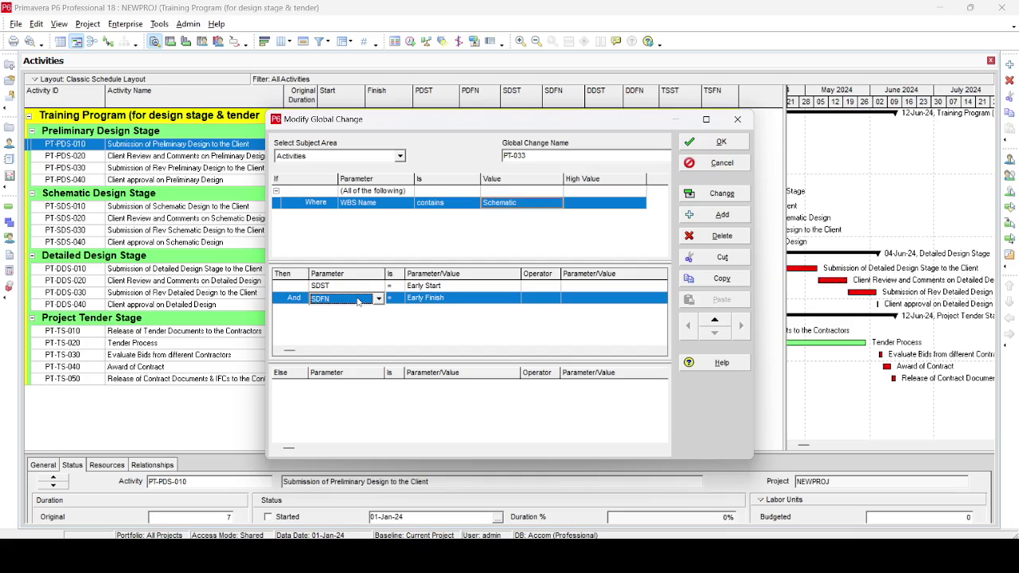
pyautogui.click(470, 302)
pyautogui.click(470, 303)
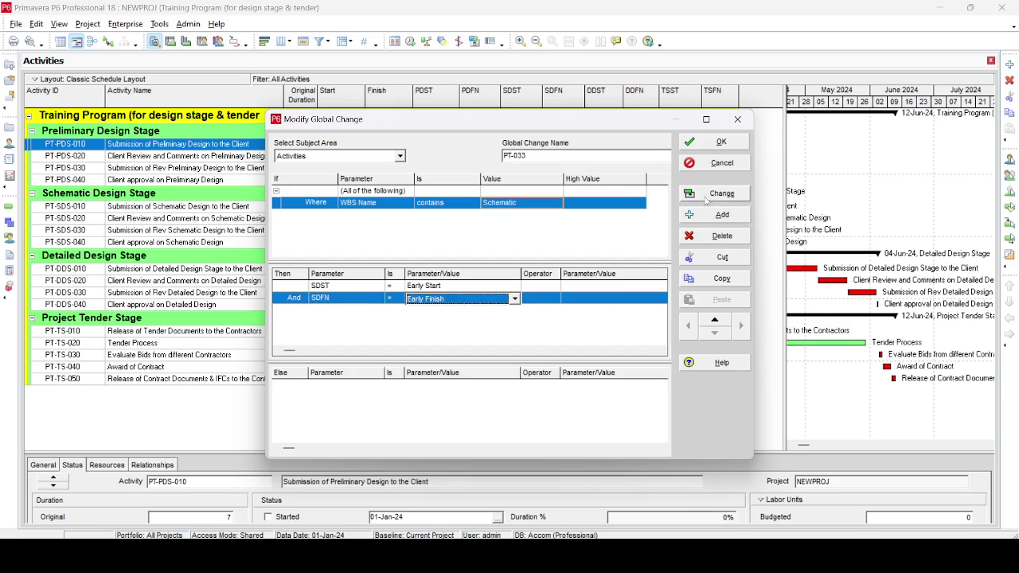
# - Apply PT-033 and commit the Schematic stage dates without saving the change log
pyautogui.click(706, 198)
pyautogui.click(492, 303)
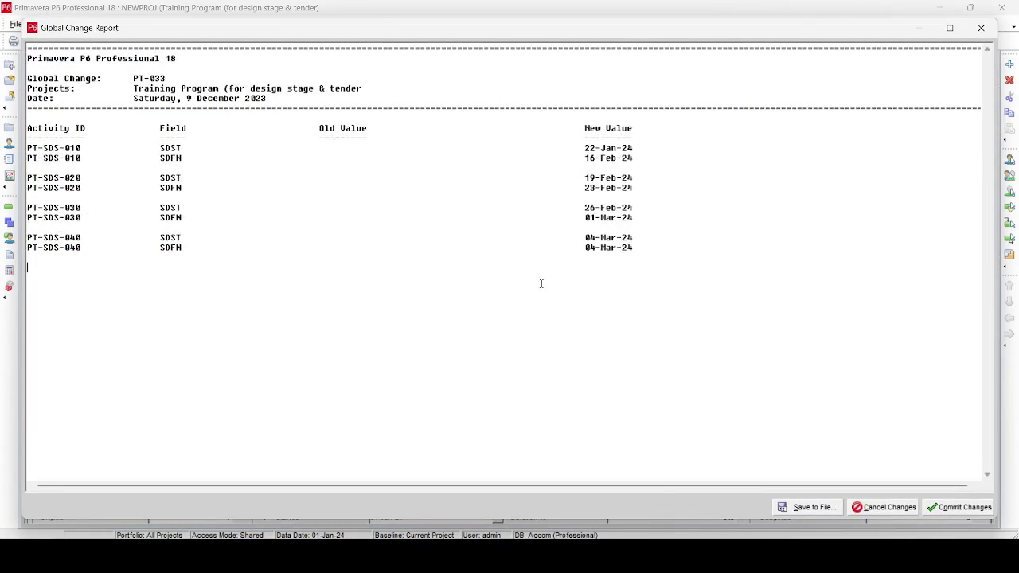
pyautogui.click(960, 507)
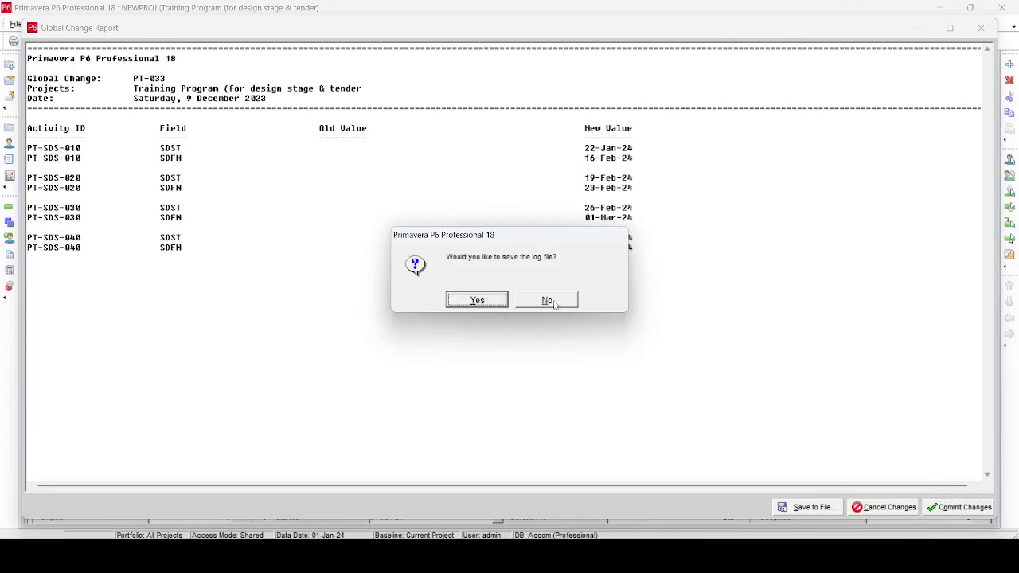
pyautogui.click(550, 302)
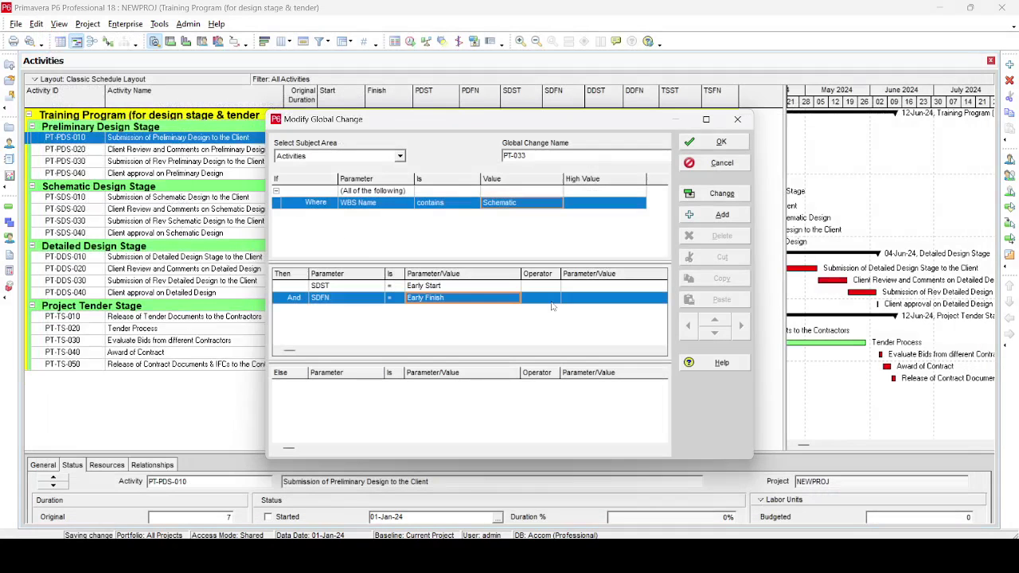
pyautogui.click(723, 146)
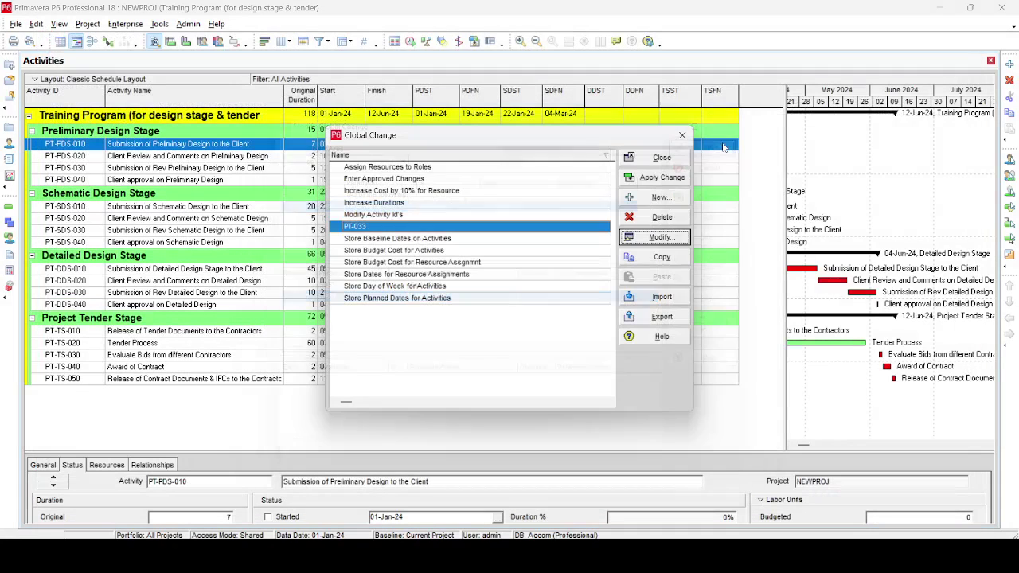
pyautogui.click(664, 169)
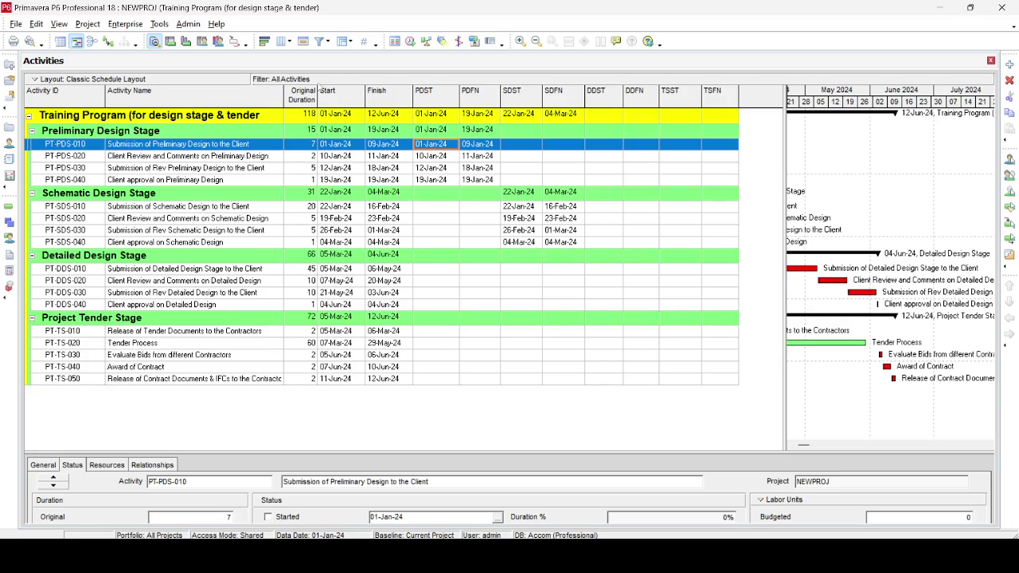
pyautogui.click(159, 23)
pyautogui.click(184, 38)
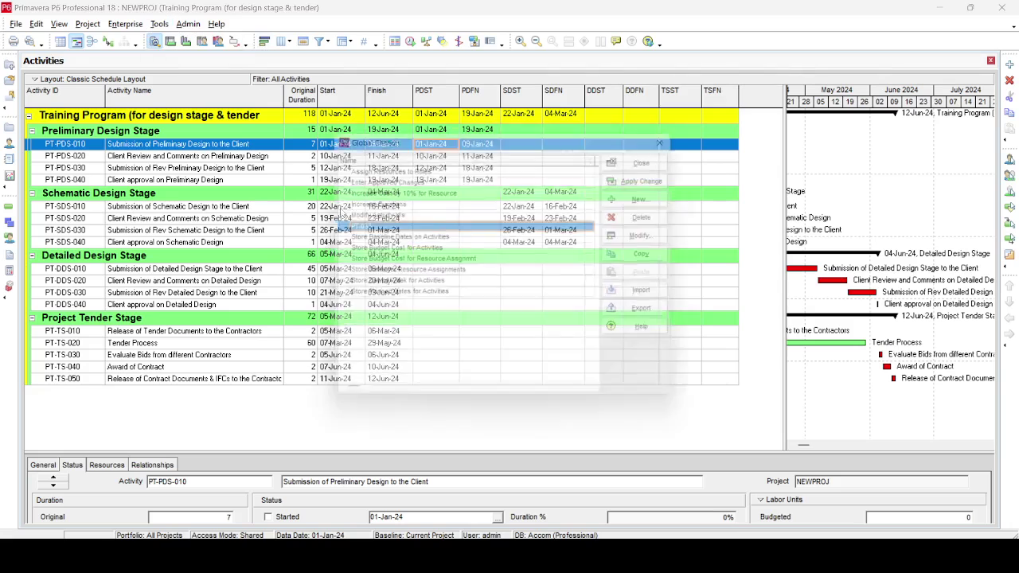
# - Edit PT-033 for WBS Name 'Detailed' with DDST = Early Start and DDFN = Early Finish
pyautogui.click(661, 237)
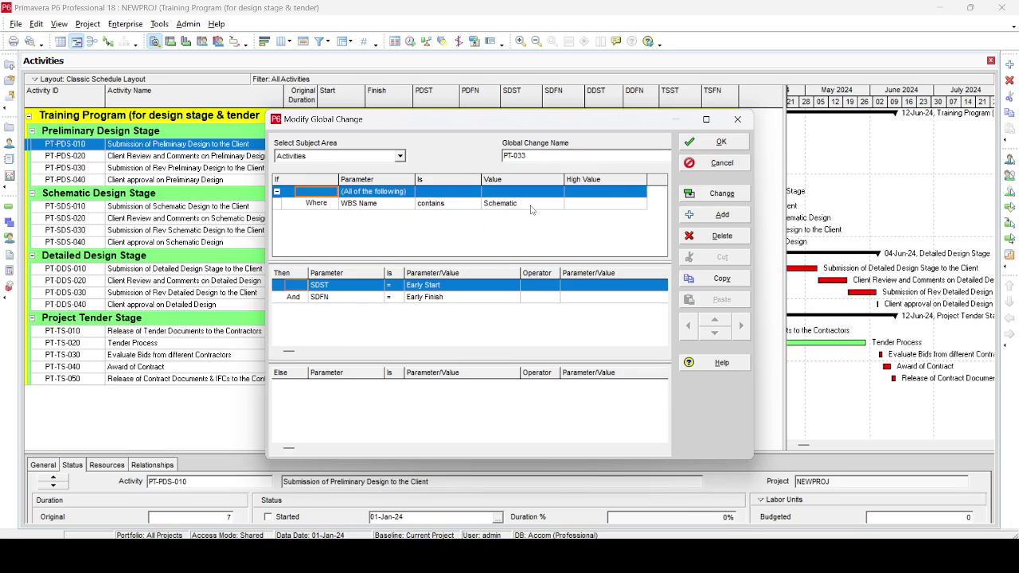
pyautogui.click(531, 207)
pyautogui.write('Deta')
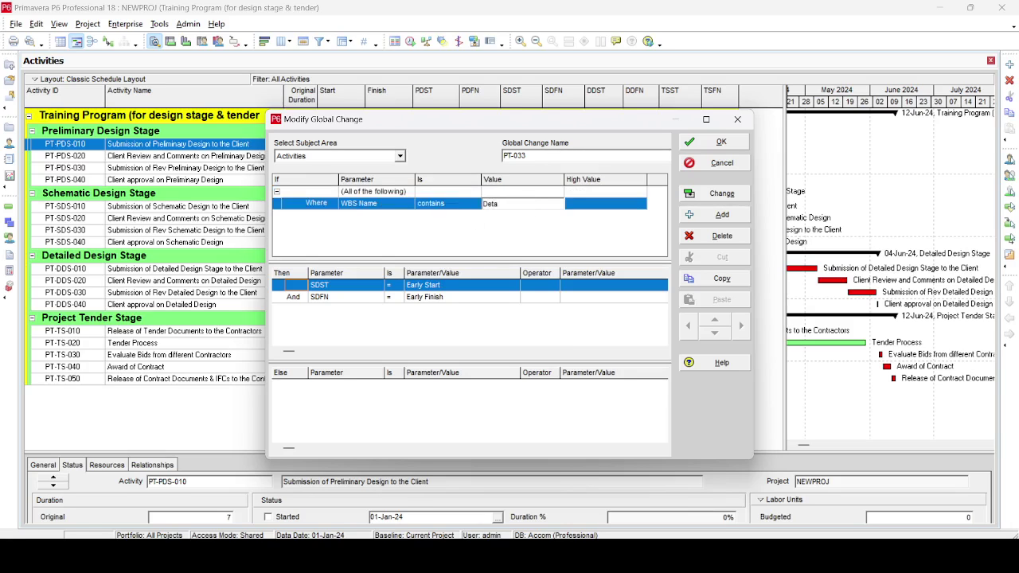
pyautogui.write('iled')
pyautogui.click(363, 286)
pyautogui.click(363, 288)
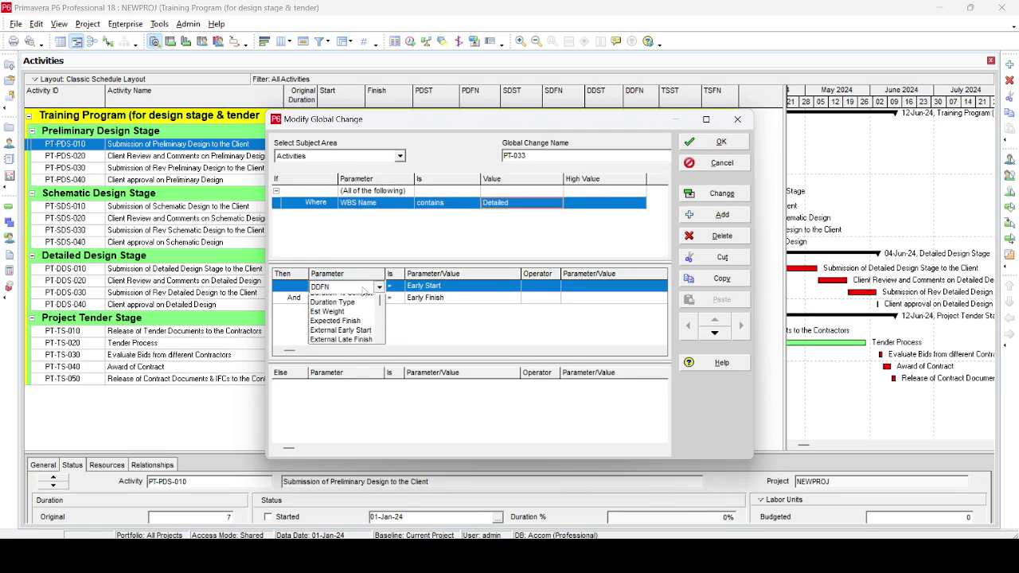
pyautogui.click(348, 307)
pyautogui.click(445, 288)
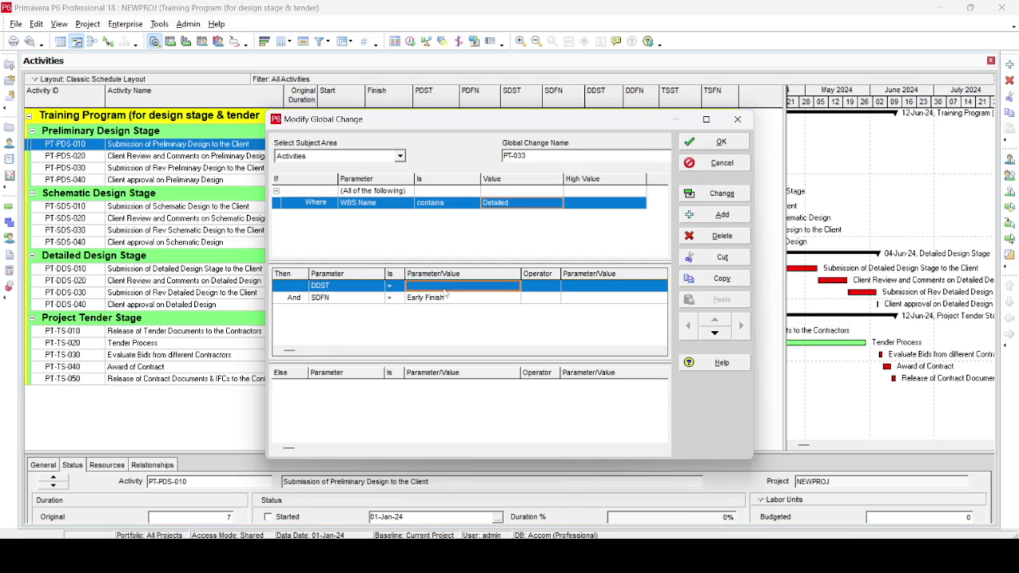
pyautogui.click(368, 298)
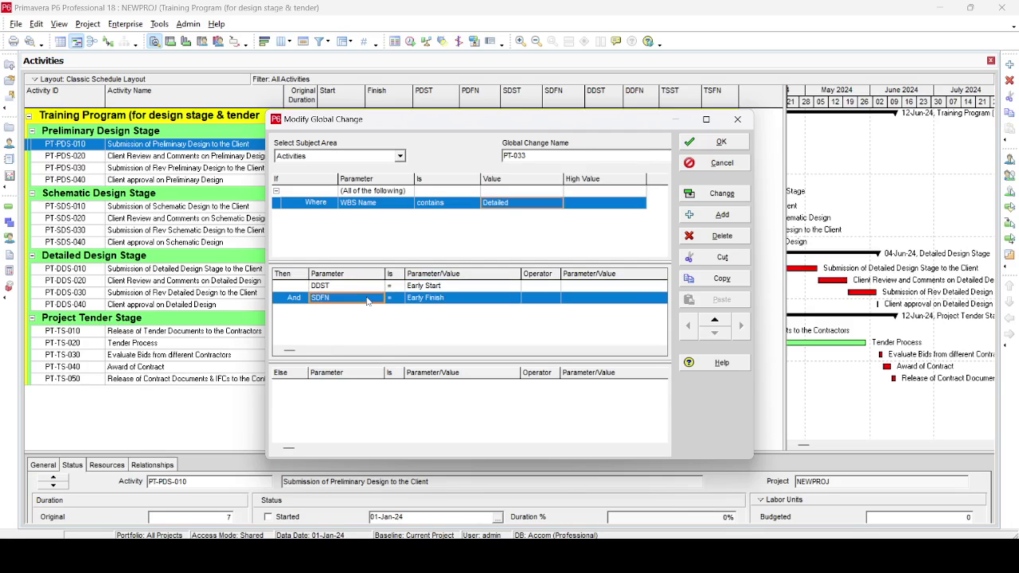
pyautogui.click(367, 298)
pyautogui.click(427, 303)
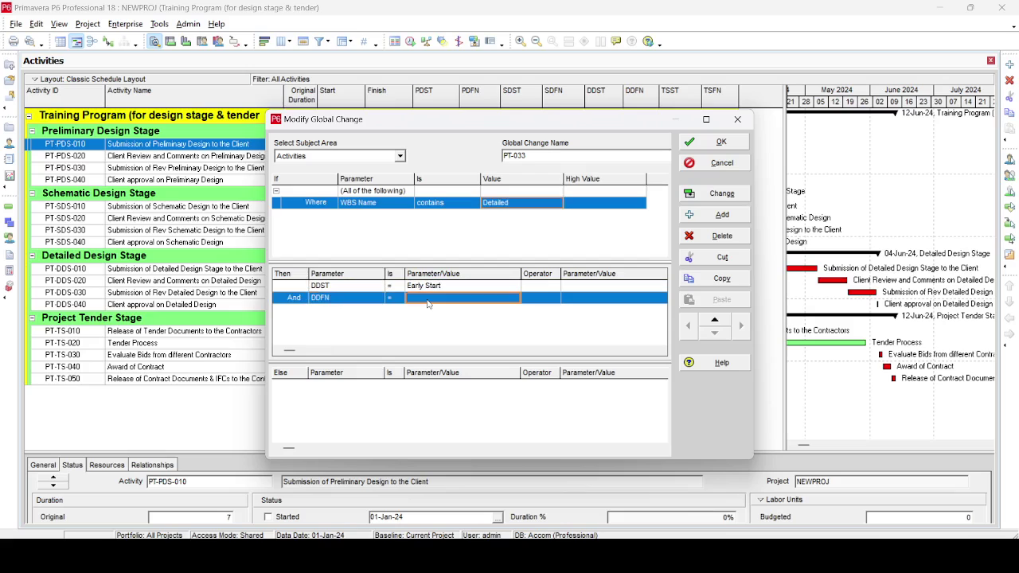
pyautogui.click(427, 304)
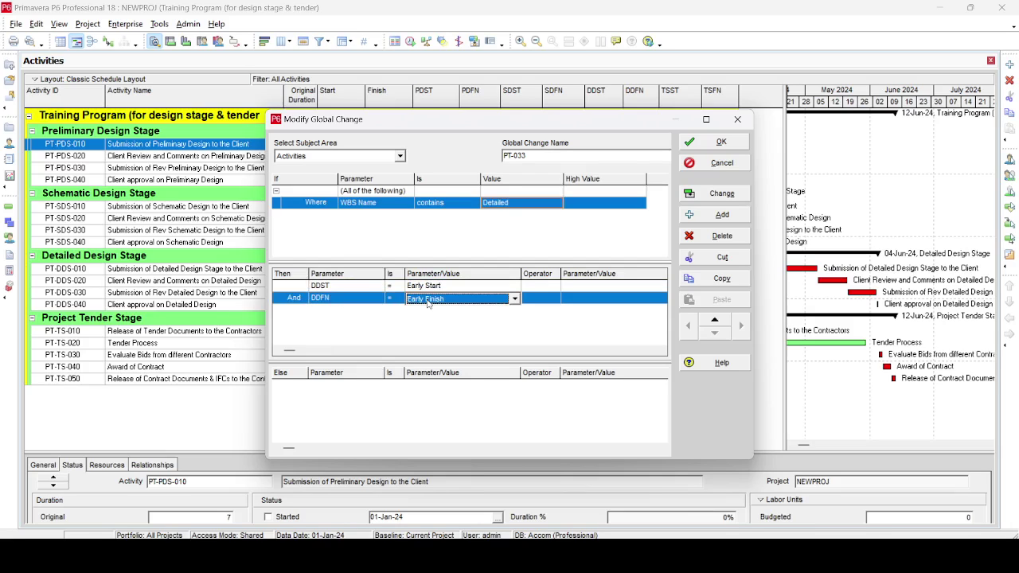
# - Save and apply PT-033, committing the Detailed Design dates without saving the log
pyautogui.click(733, 145)
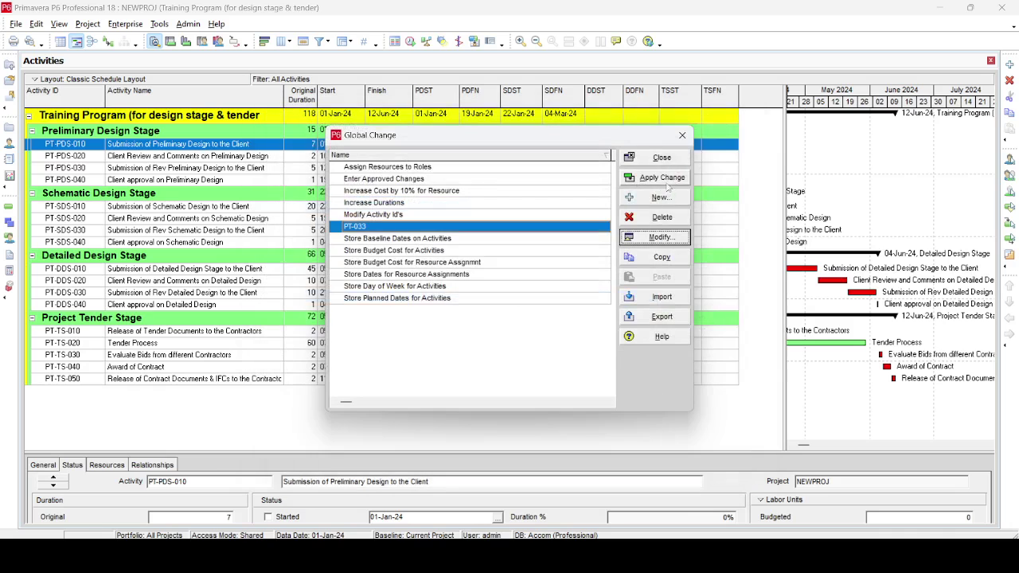
pyautogui.click(662, 177)
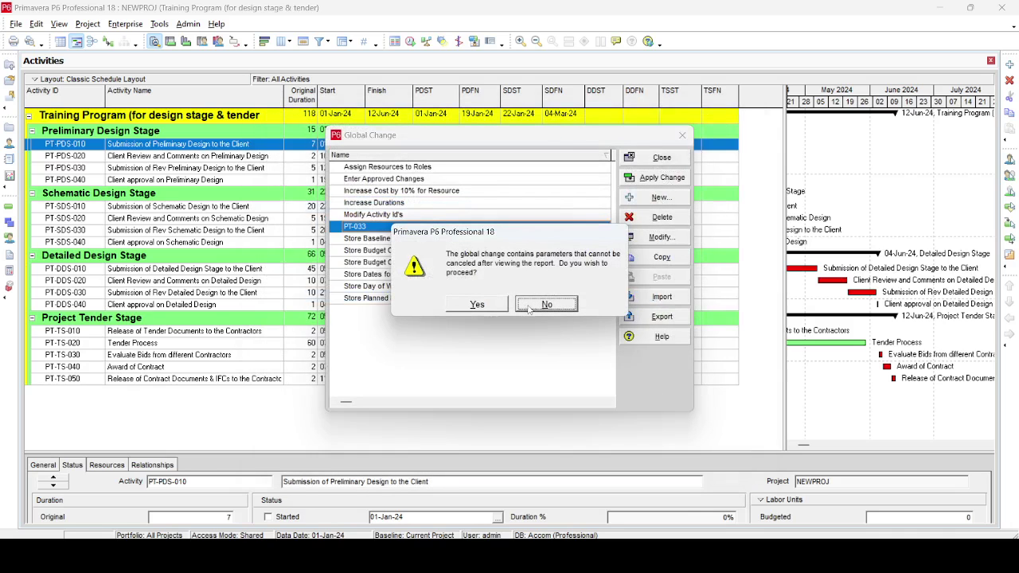
pyautogui.click(477, 304)
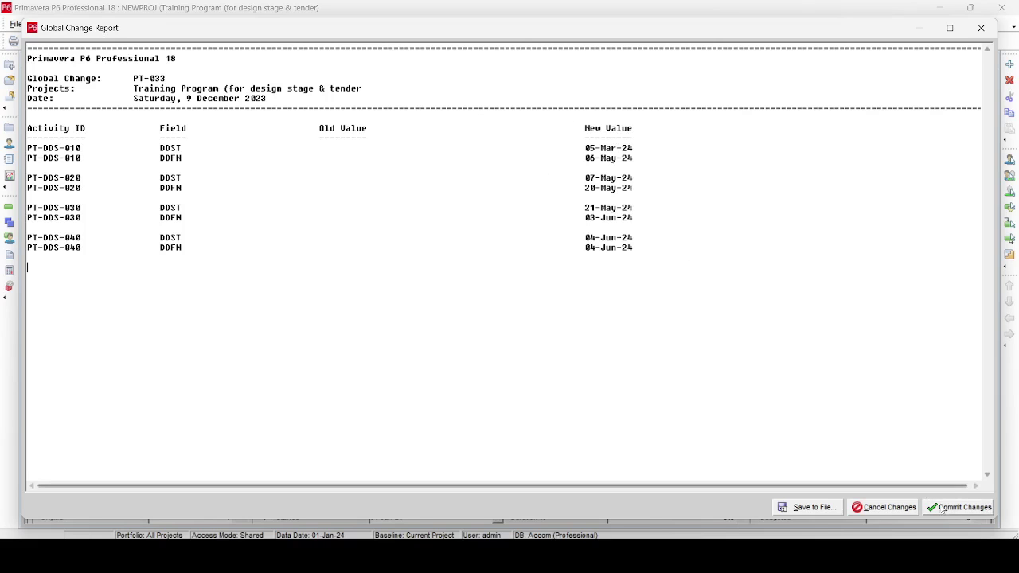
pyautogui.click(946, 508)
pyautogui.click(562, 306)
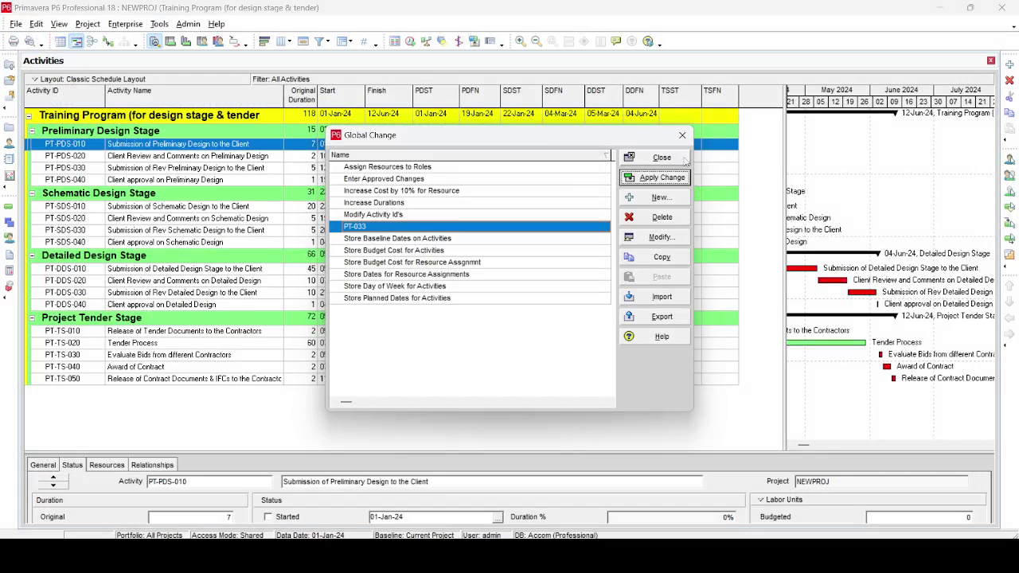
pyautogui.click(683, 159)
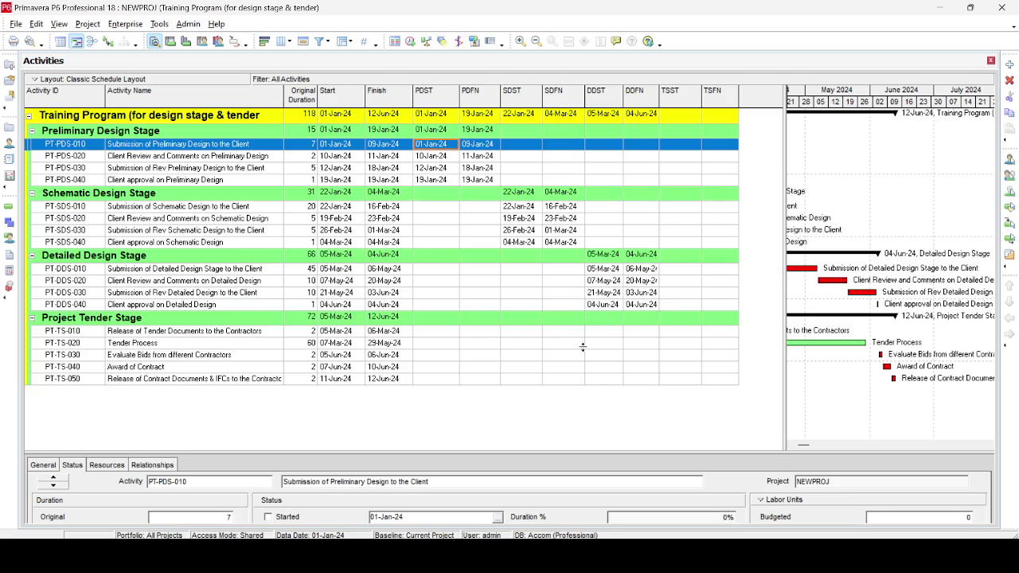
pyautogui.click(159, 24)
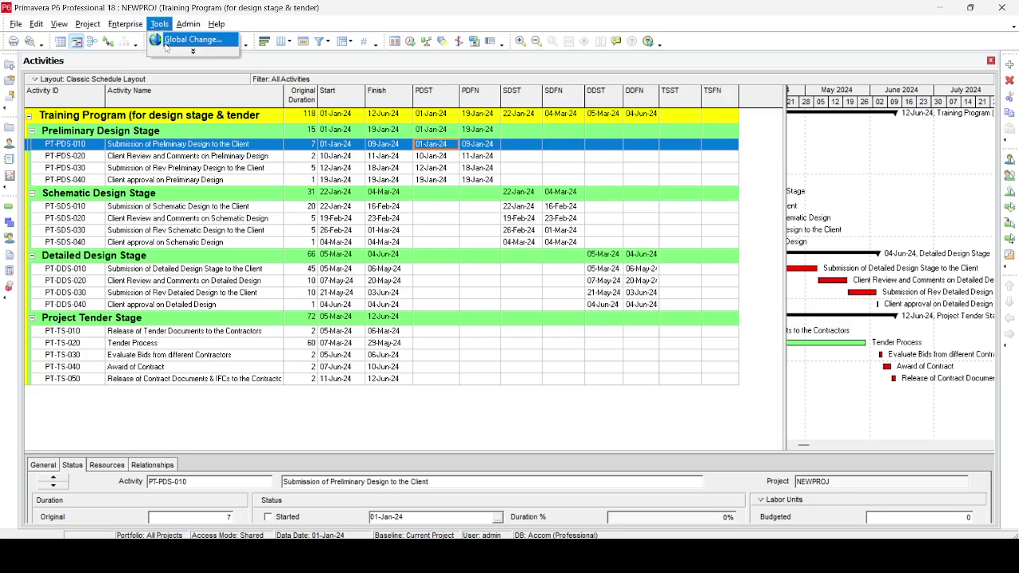
# - Change PT-033's WBS Name condition to 'tender'
pyautogui.click(167, 42)
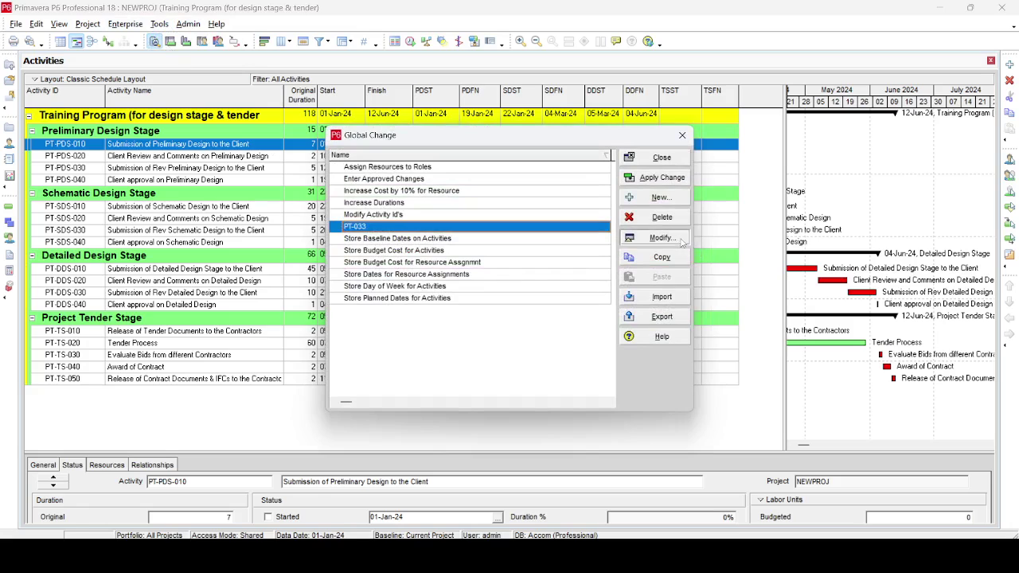
pyautogui.click(660, 237)
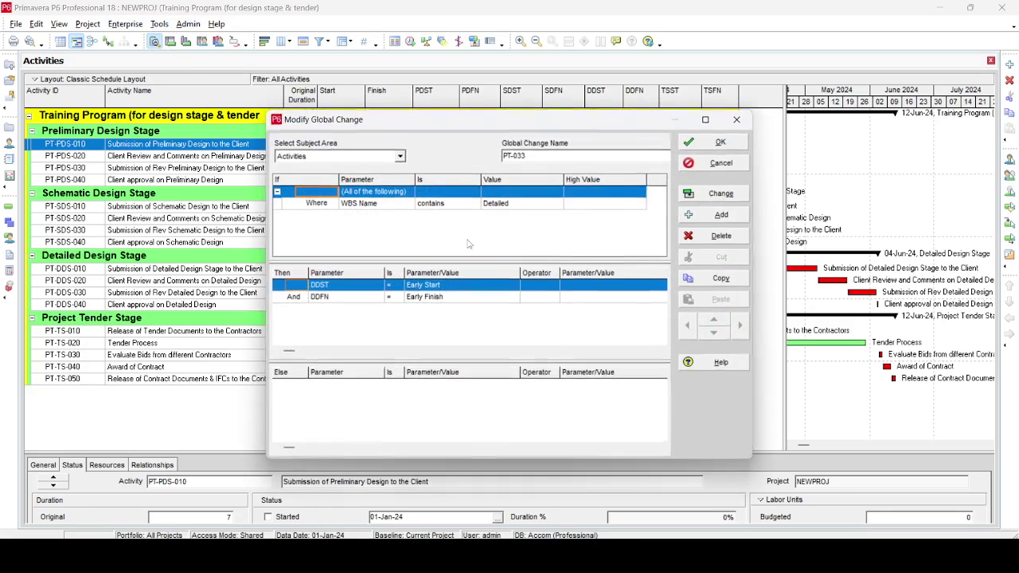
pyautogui.click(527, 205)
pyautogui.press('BackSpace')
pyautogui.write('te')
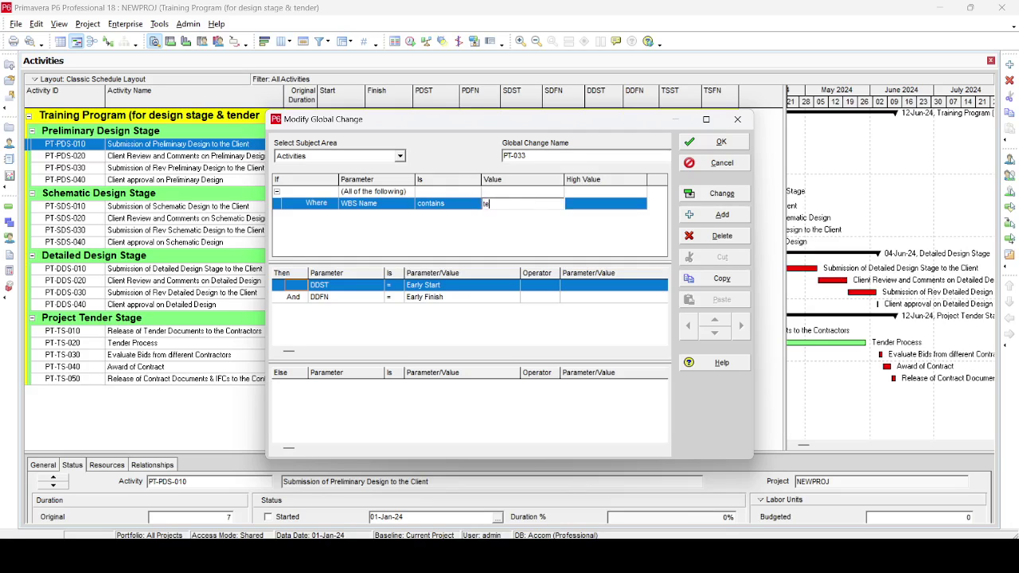
pyautogui.write('nder')
pyautogui.click(352, 292)
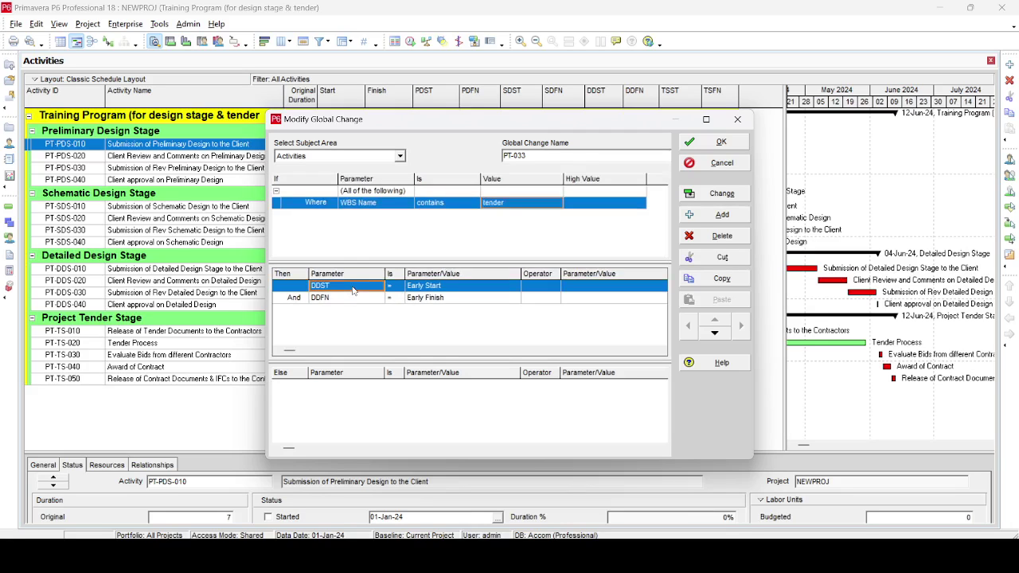
# - Make PT-033 assign TSST = Early Start and TSFN = Early Finish
pyautogui.click(352, 292)
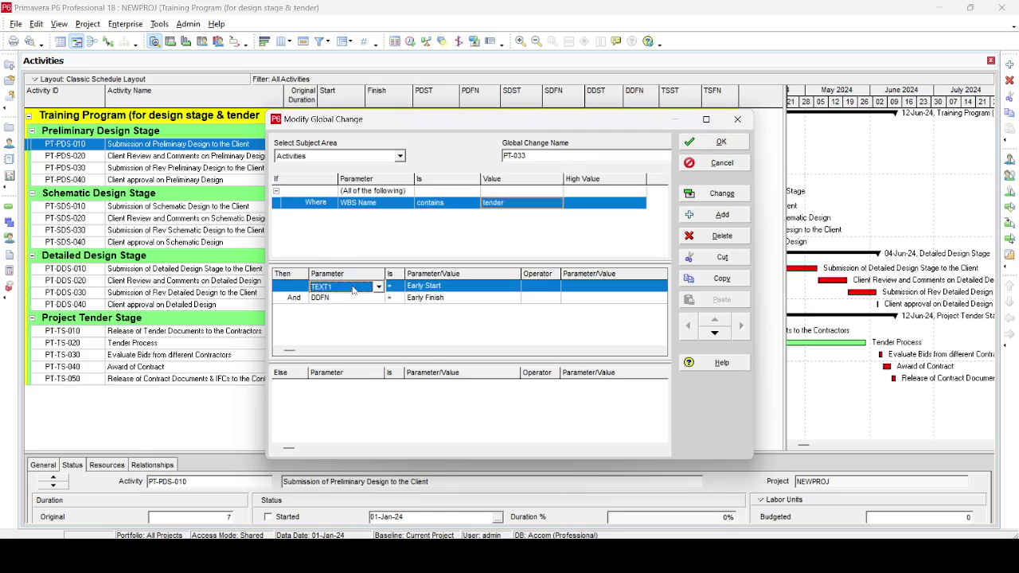
pyautogui.click(353, 290)
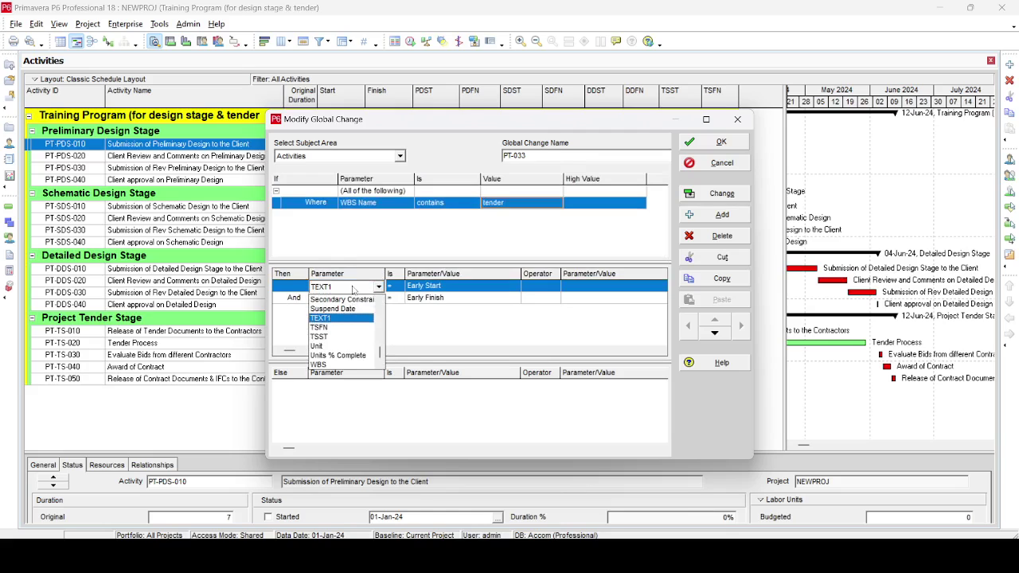
pyautogui.click(345, 338)
pyautogui.click(430, 288)
pyautogui.click(430, 288)
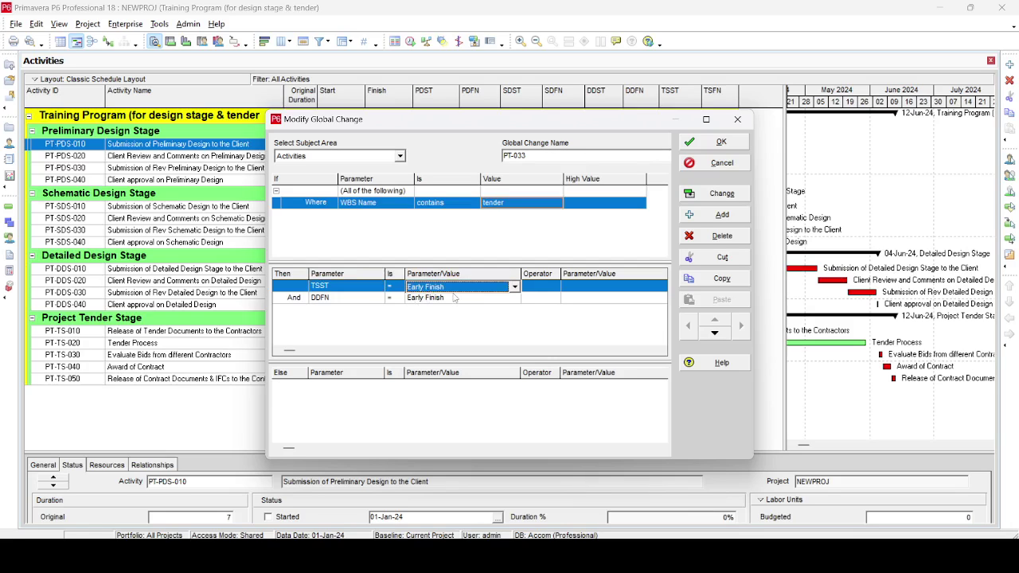
pyautogui.click(461, 290)
pyautogui.click(454, 306)
pyautogui.click(359, 301)
pyautogui.click(359, 301)
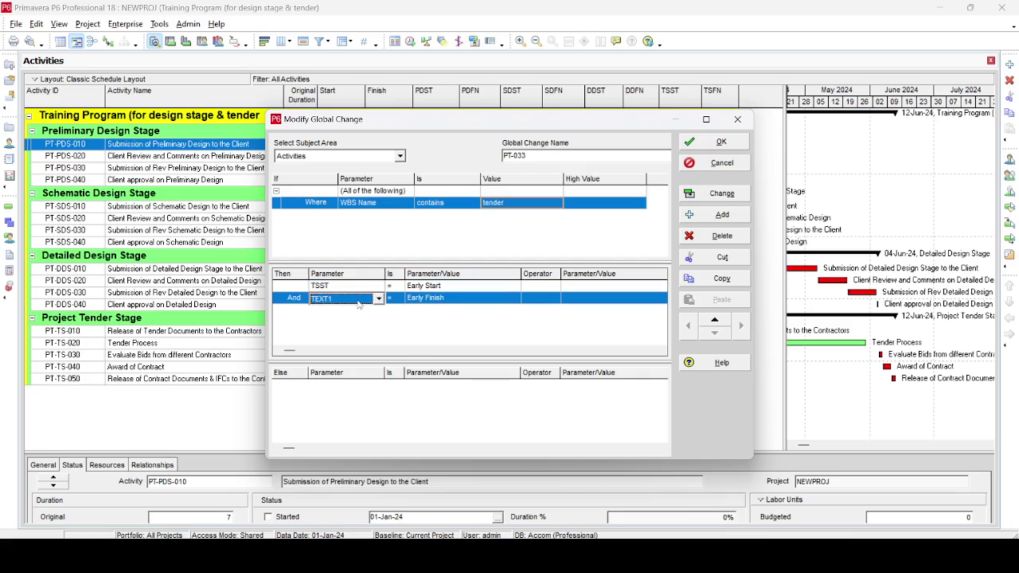
pyautogui.click(358, 302)
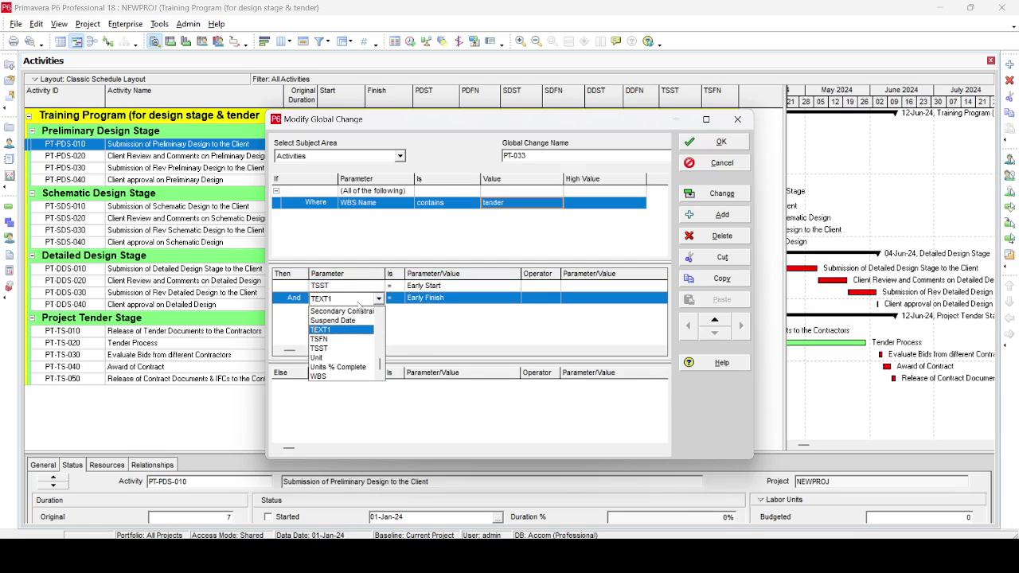
pyautogui.click(334, 337)
pyautogui.click(452, 306)
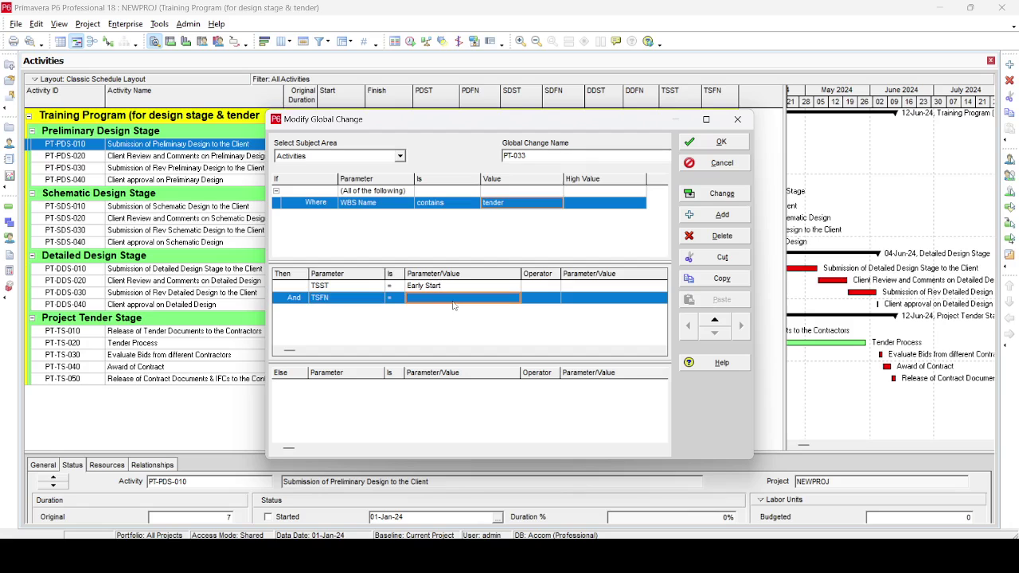
pyautogui.click(454, 305)
pyautogui.click(439, 318)
# - Save and apply PT-033, committing the tender-stage dates without saving the log
pyautogui.click(719, 142)
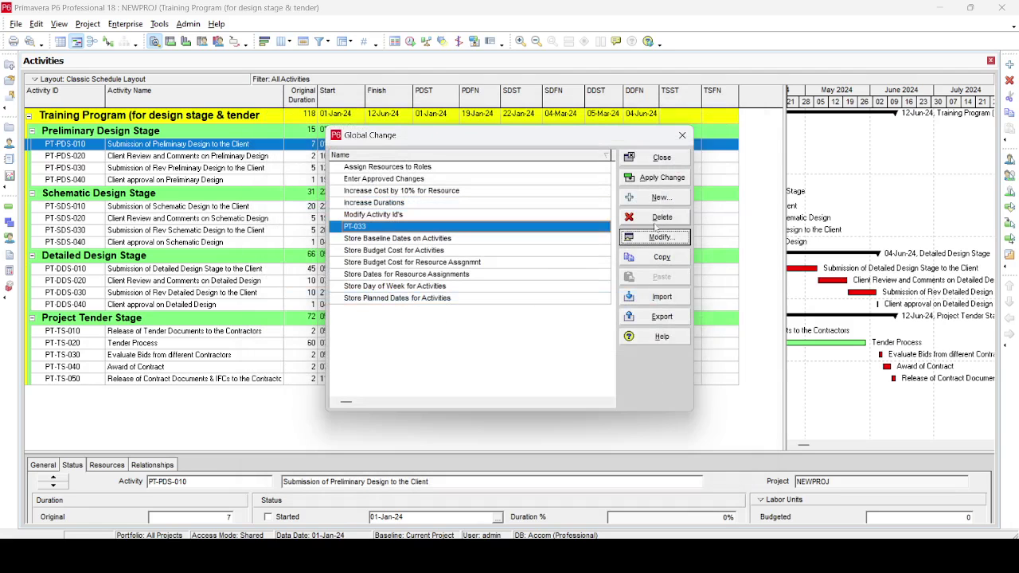
pyautogui.click(660, 177)
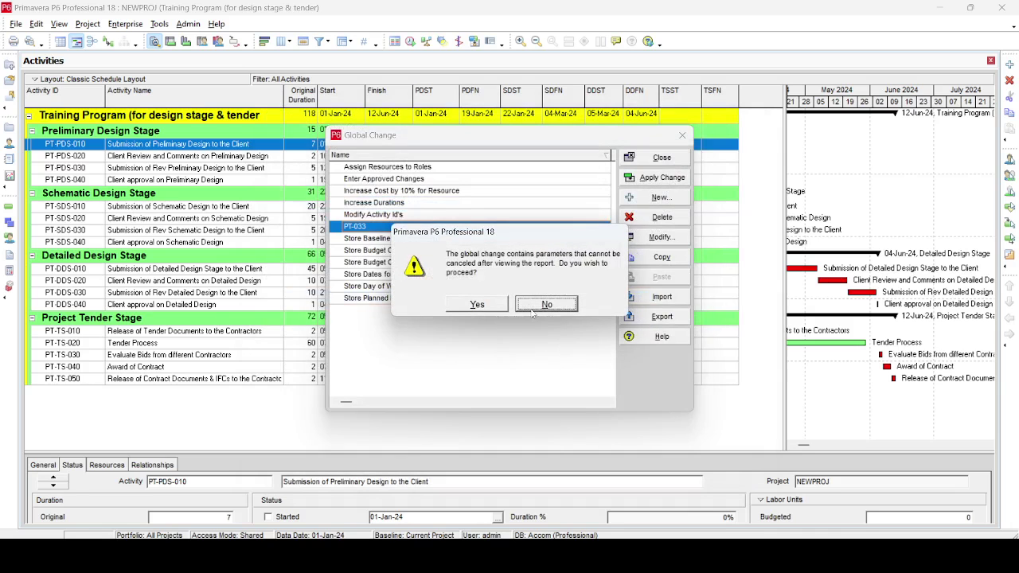
pyautogui.click(454, 309)
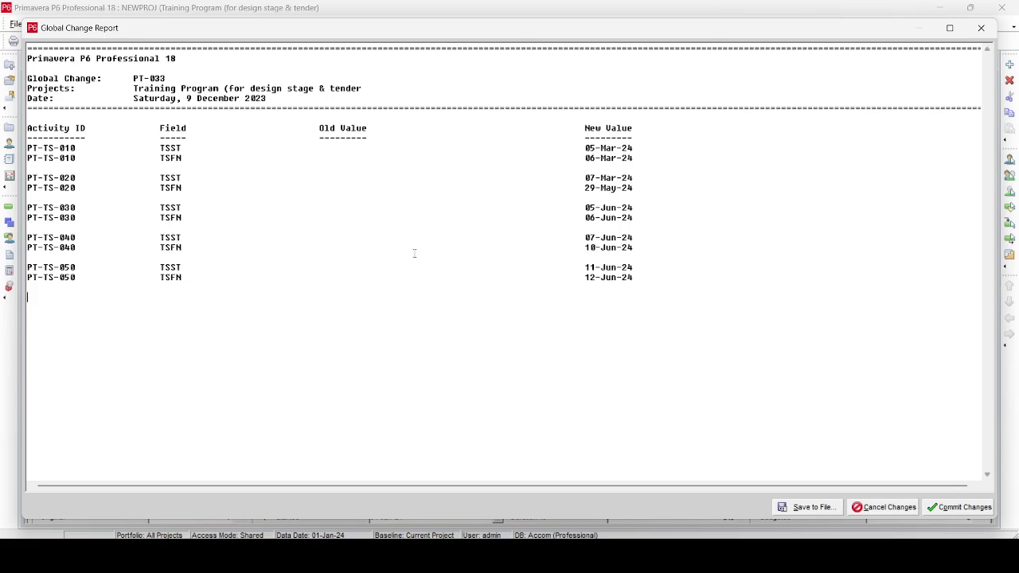
pyautogui.click(956, 511)
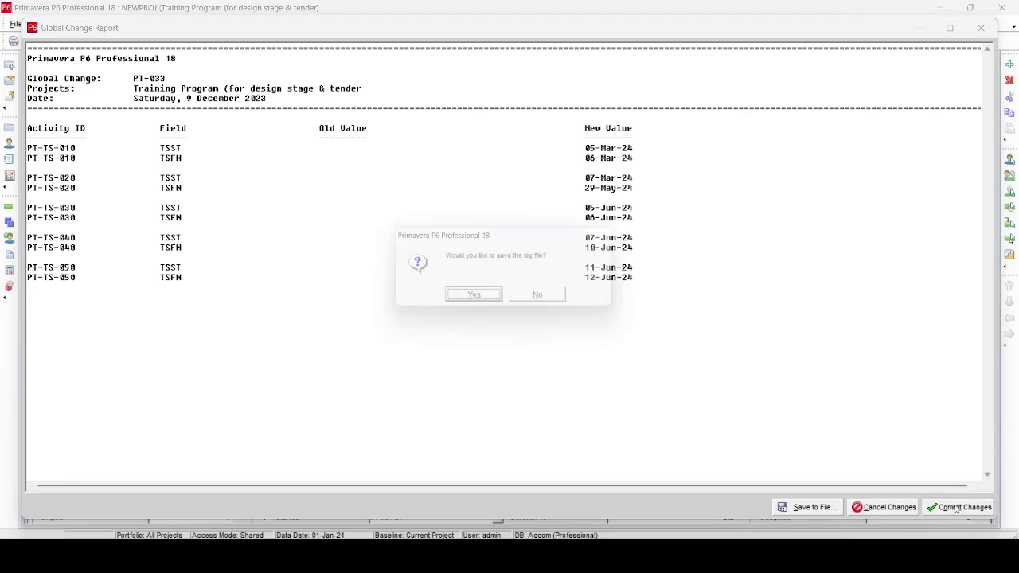
pyautogui.click(548, 302)
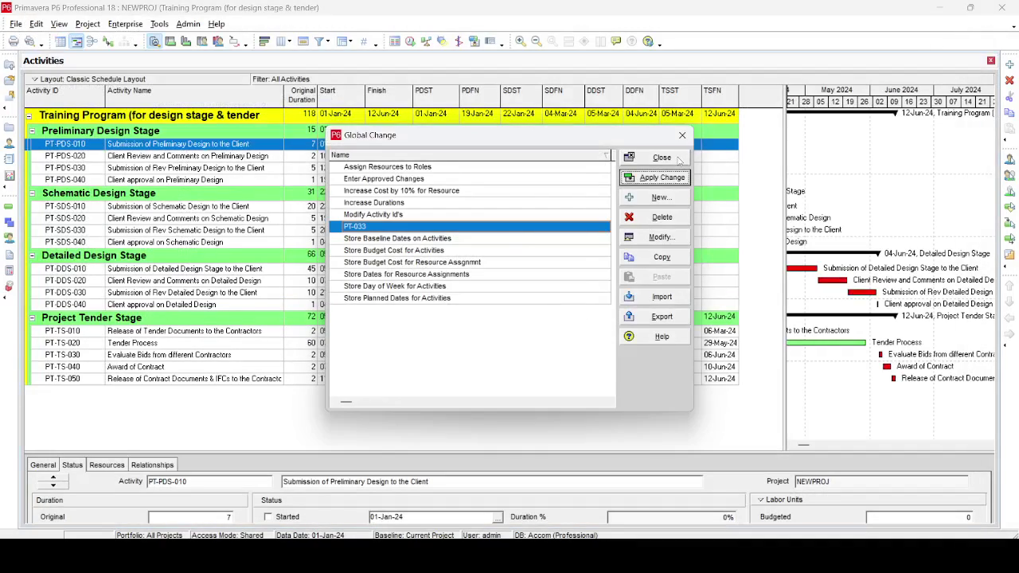
pyautogui.click(656, 158)
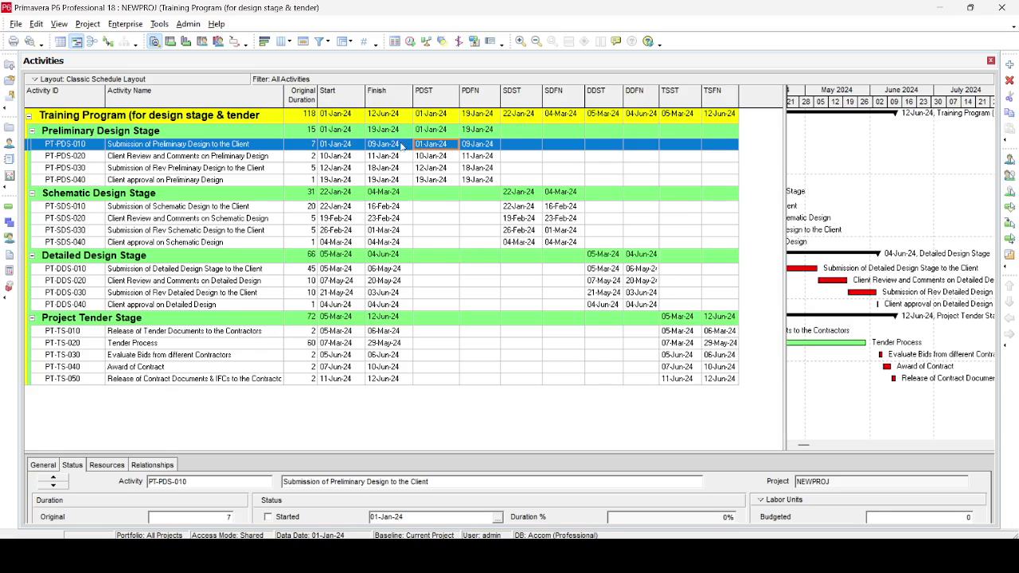
pyautogui.click(282, 43)
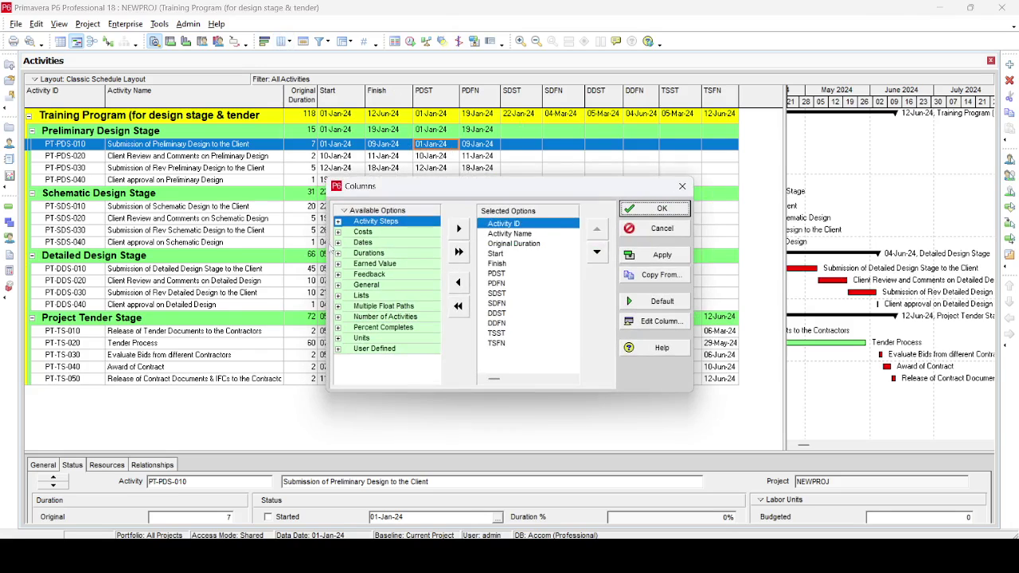
# - Insert a BL1 Duration column right after Activity Name in the activities table
pyautogui.click(338, 254)
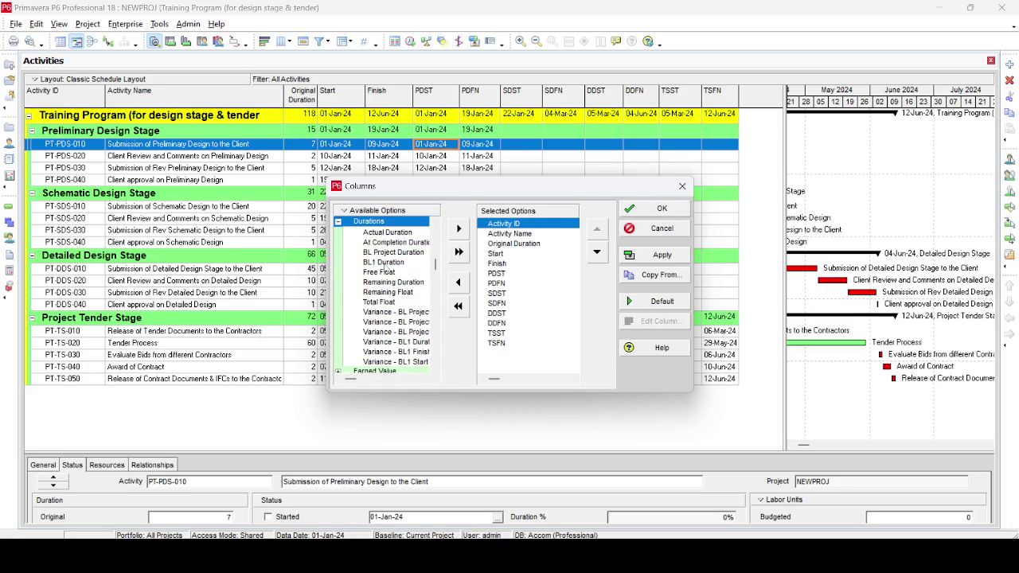
pyautogui.click(385, 265)
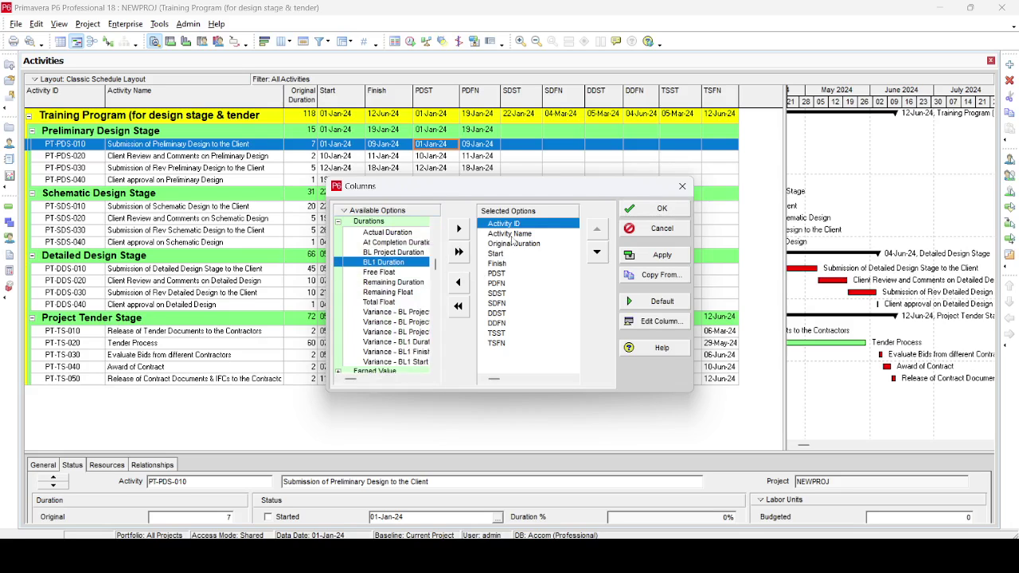
pyautogui.click(509, 234)
pyautogui.click(458, 228)
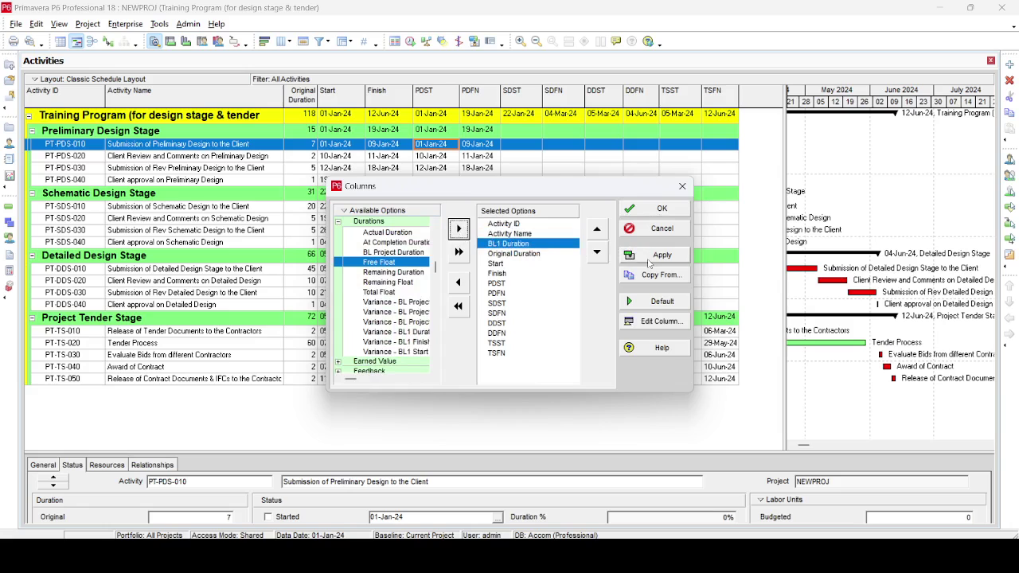
pyautogui.click(661, 255)
pyautogui.click(662, 208)
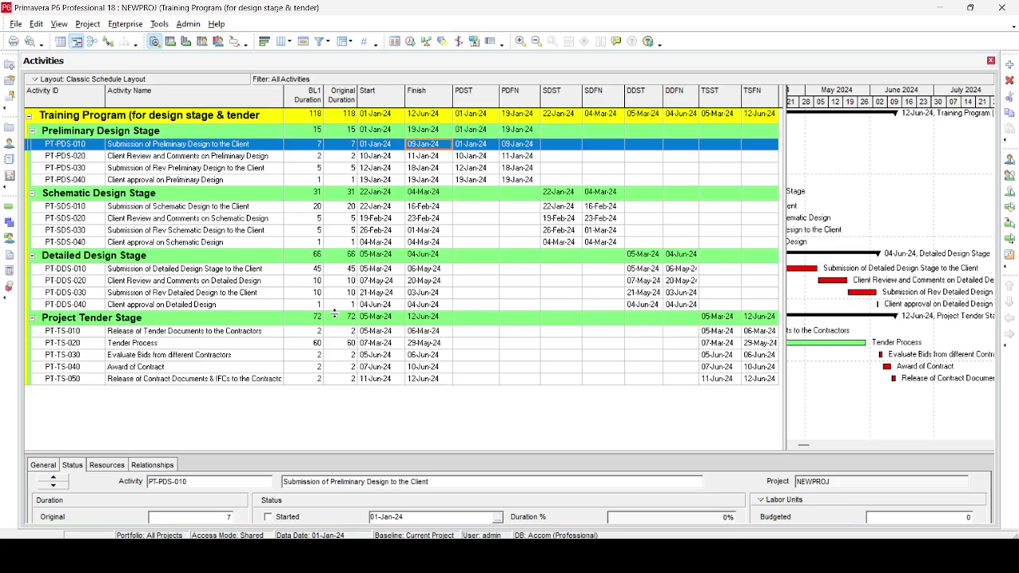
# - Change PT-033's WBS Name condition from 'tender' to 'Preliminary'
pyautogui.click(160, 24)
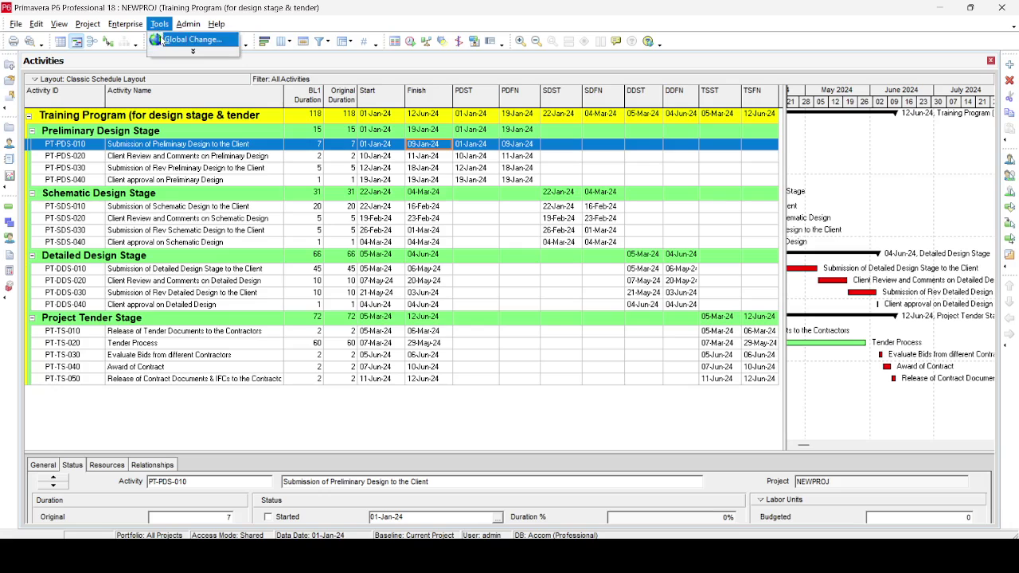
pyautogui.click(163, 39)
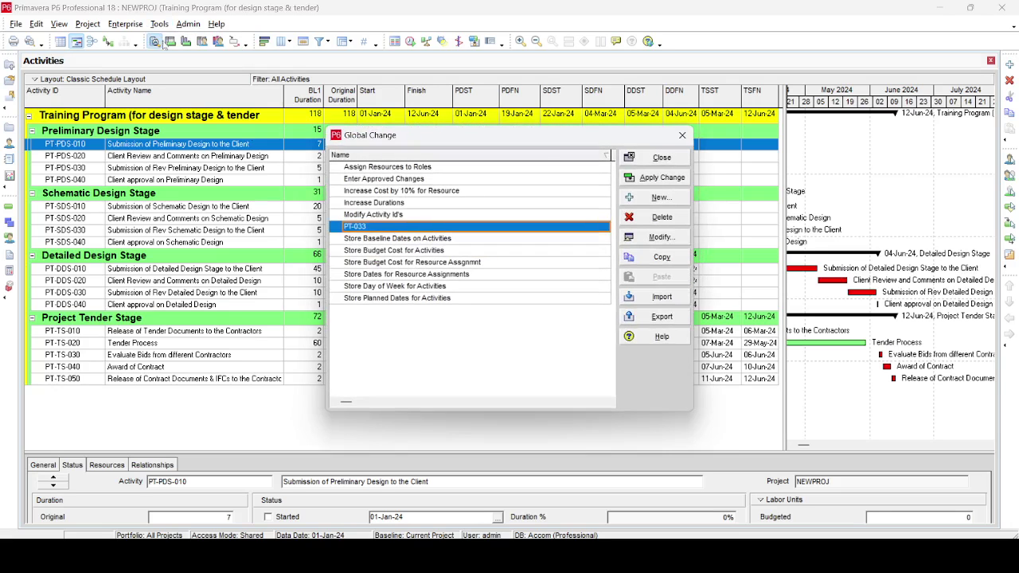
pyautogui.click(650, 238)
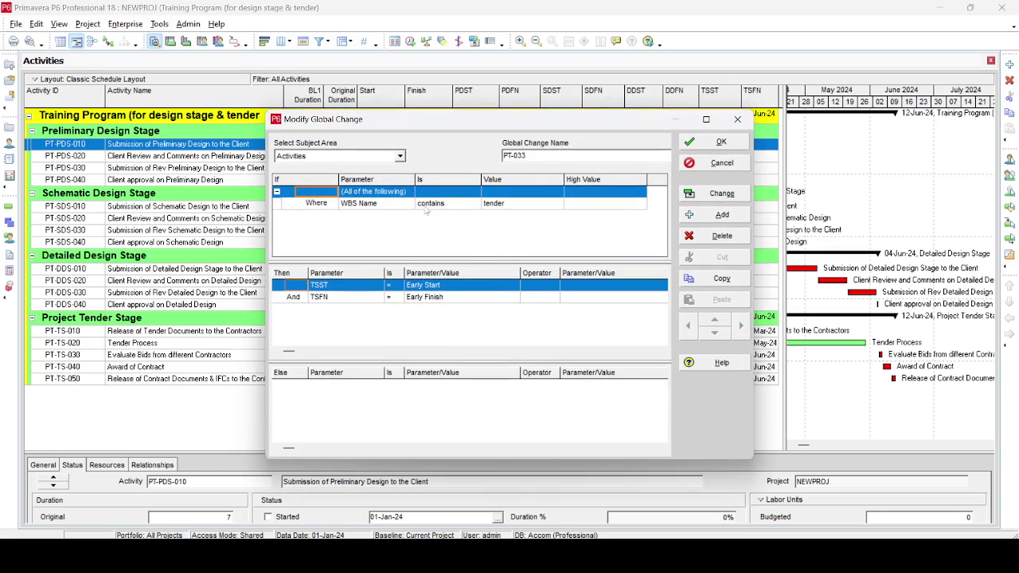
pyautogui.click(395, 205)
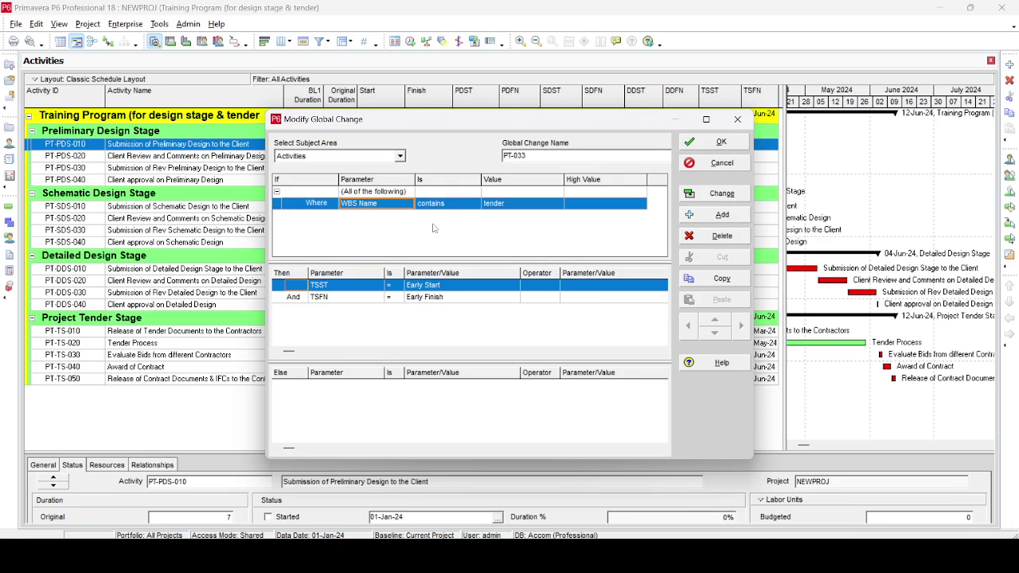
pyautogui.click(518, 209)
pyautogui.click(517, 206)
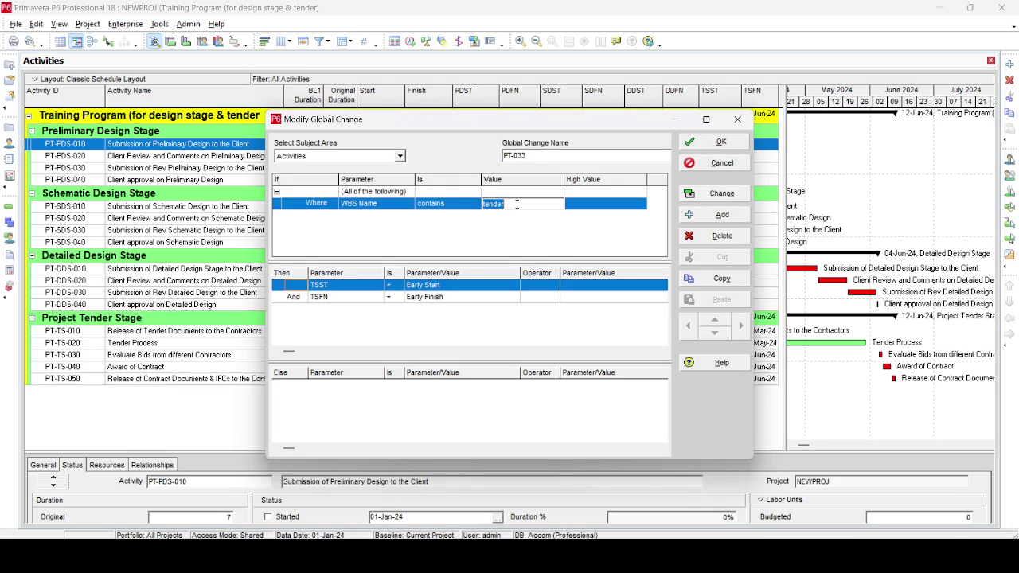
pyautogui.write('Preliminary')
# - Delete the TSST assignment row from PT-033 and begin removing TSFN
pyautogui.click(366, 288)
pyautogui.click(722, 236)
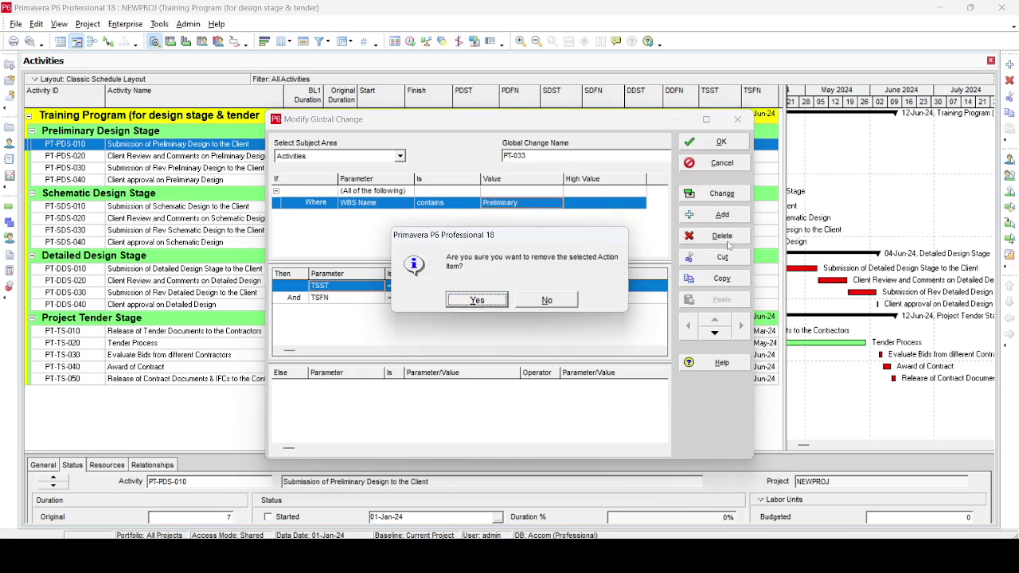
pyautogui.click(505, 322)
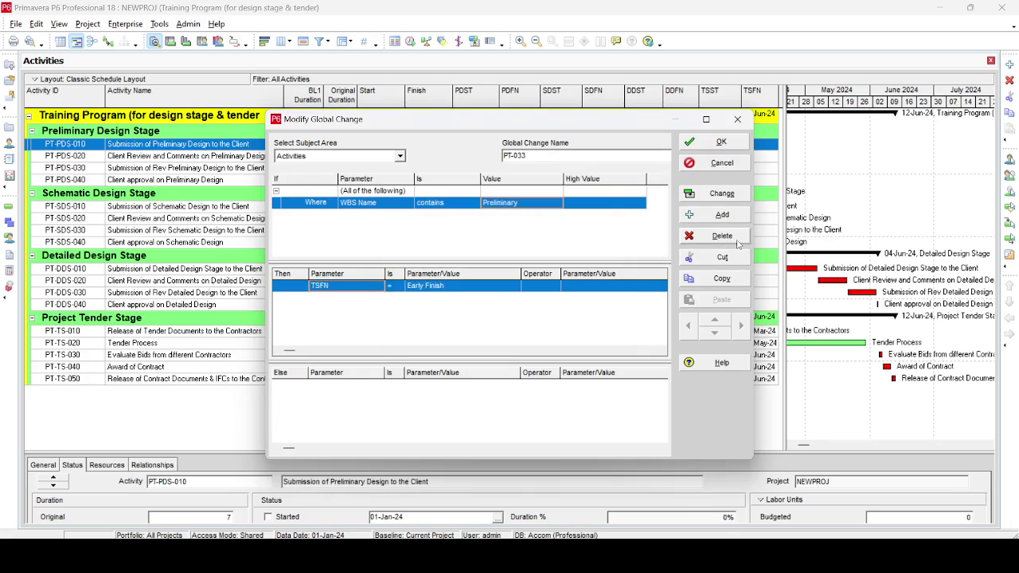
pyautogui.click(722, 236)
# - Finish deleting TSFN and add an Original Duration assignment row to PT-033
pyautogui.click(505, 322)
pyautogui.click(721, 215)
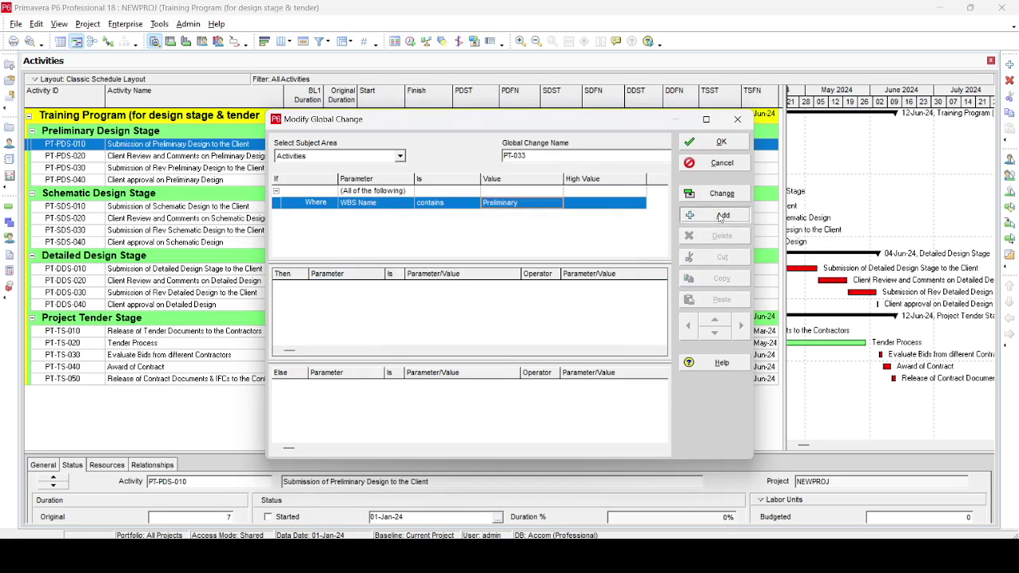
pyautogui.click(379, 288)
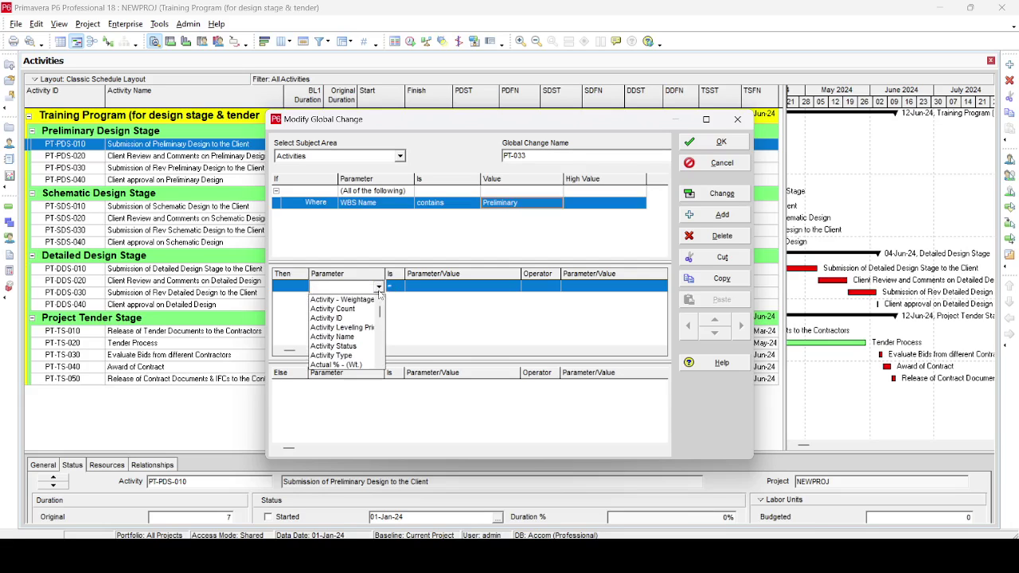
pyautogui.press('d')
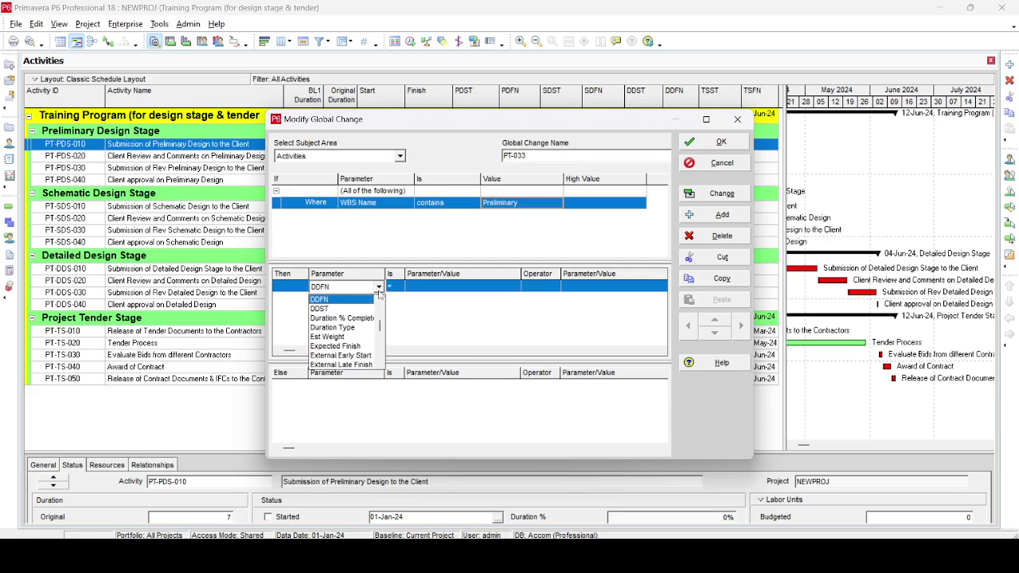
pyautogui.press('o')
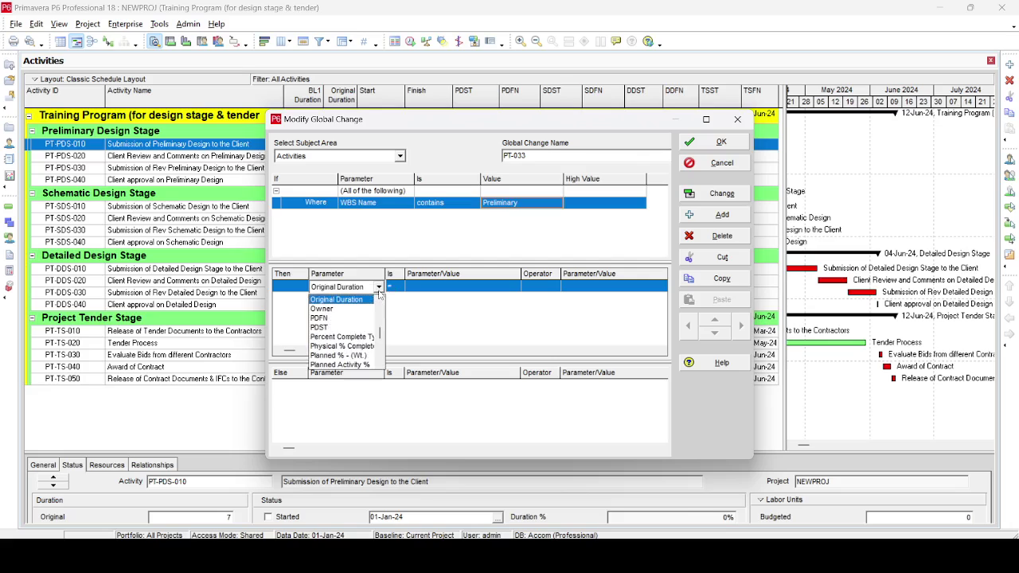
pyautogui.click(365, 300)
# - Set Original Duration = Original Duration * 2 and preview the Global Change Report
pyautogui.click(424, 288)
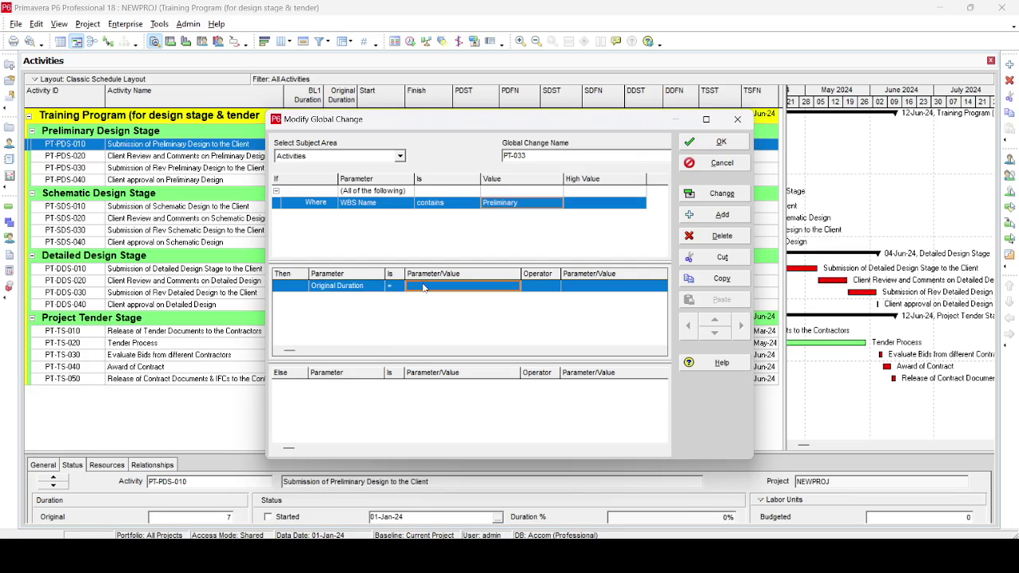
pyautogui.click(425, 288)
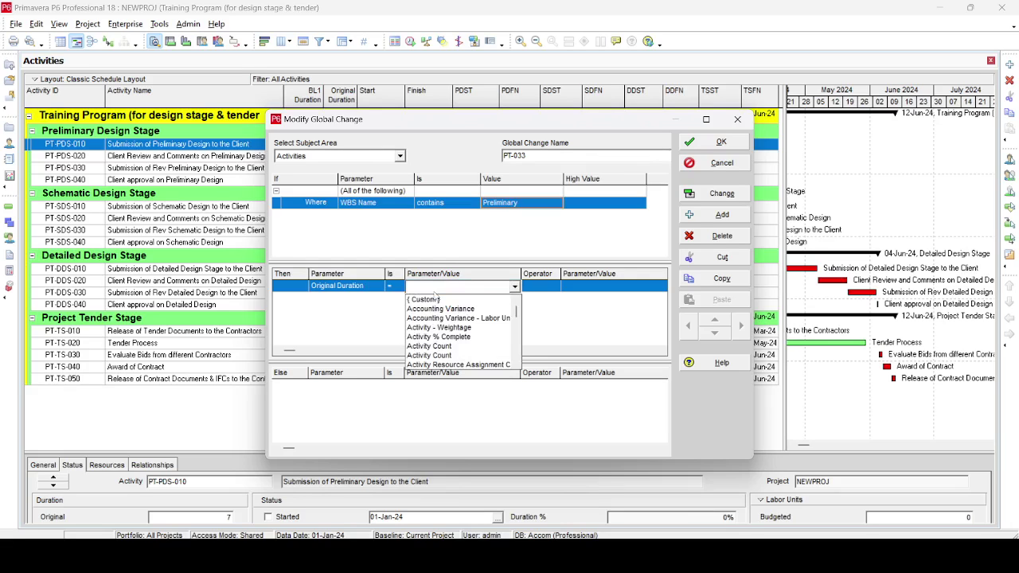
pyautogui.press('o')
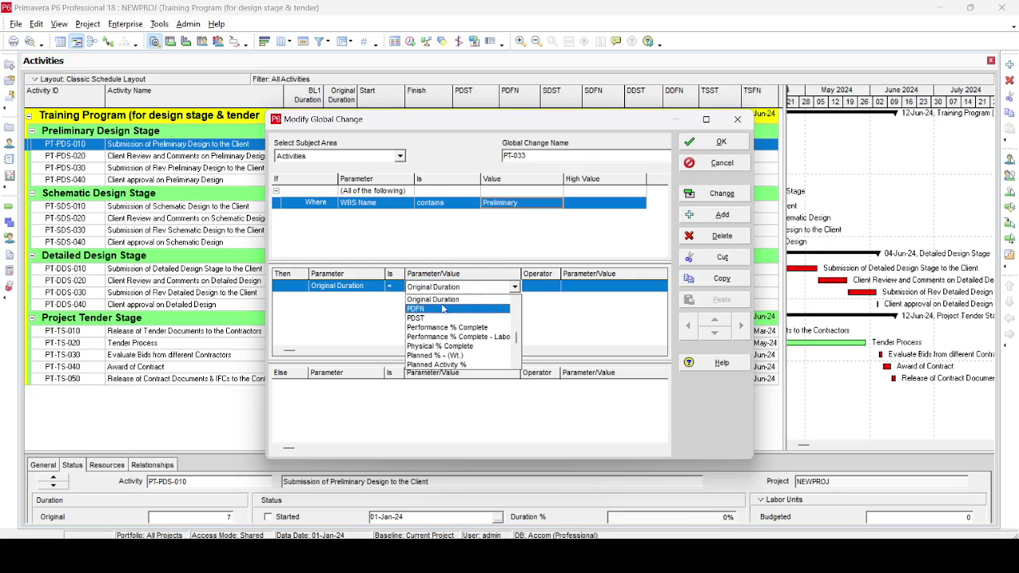
pyautogui.click(446, 301)
pyautogui.click(545, 287)
pyautogui.click(545, 286)
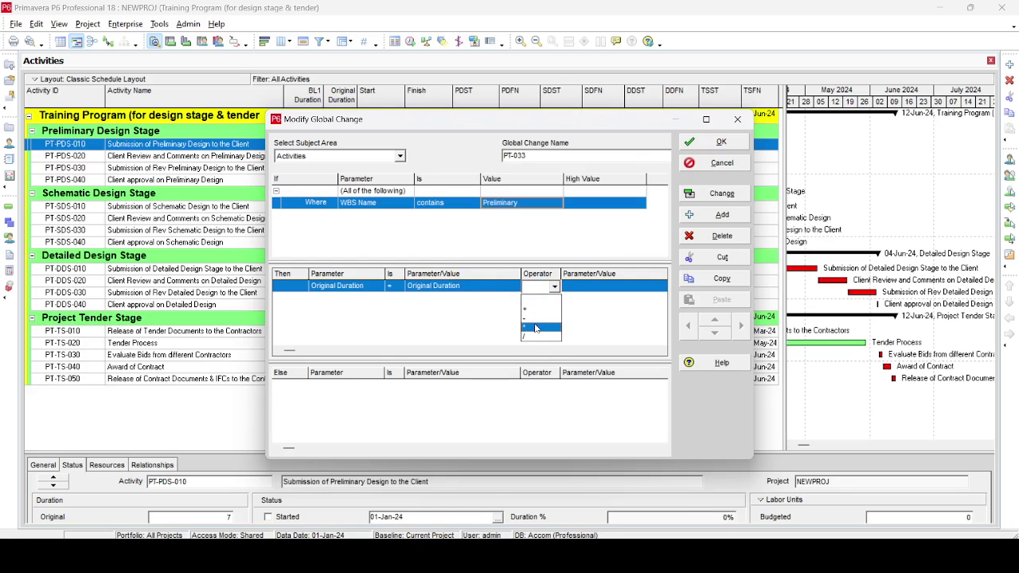
pyautogui.click(537, 329)
pyautogui.click(590, 289)
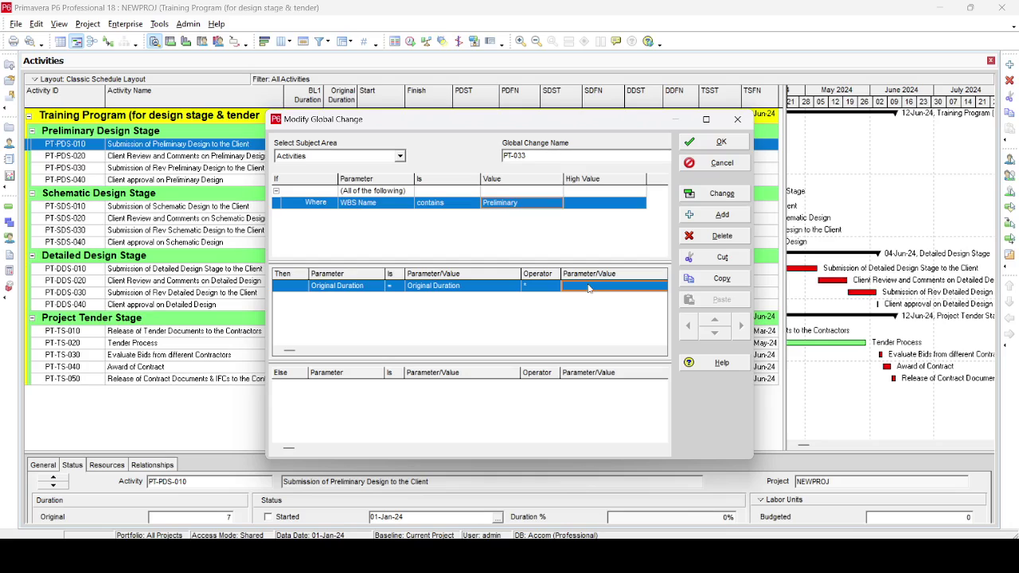
pyautogui.click(581, 291)
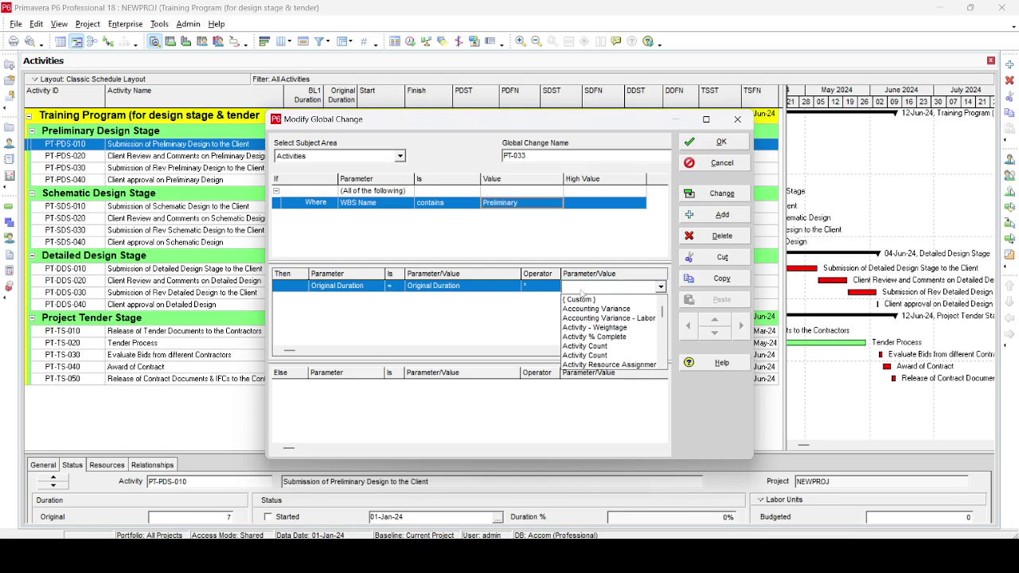
pyautogui.write('0')
pyautogui.click(587, 290)
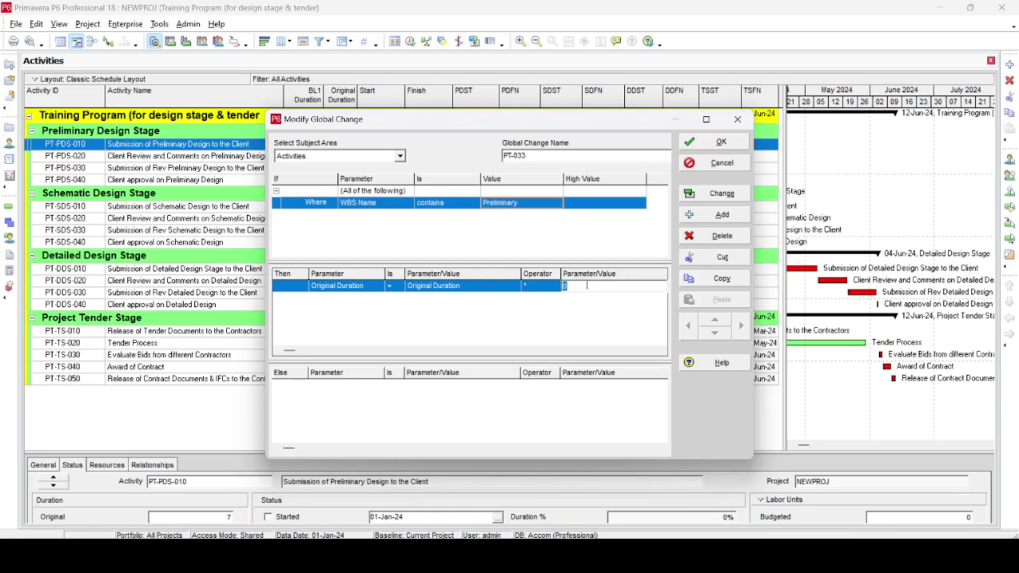
pyautogui.write('2')
pyautogui.click(734, 197)
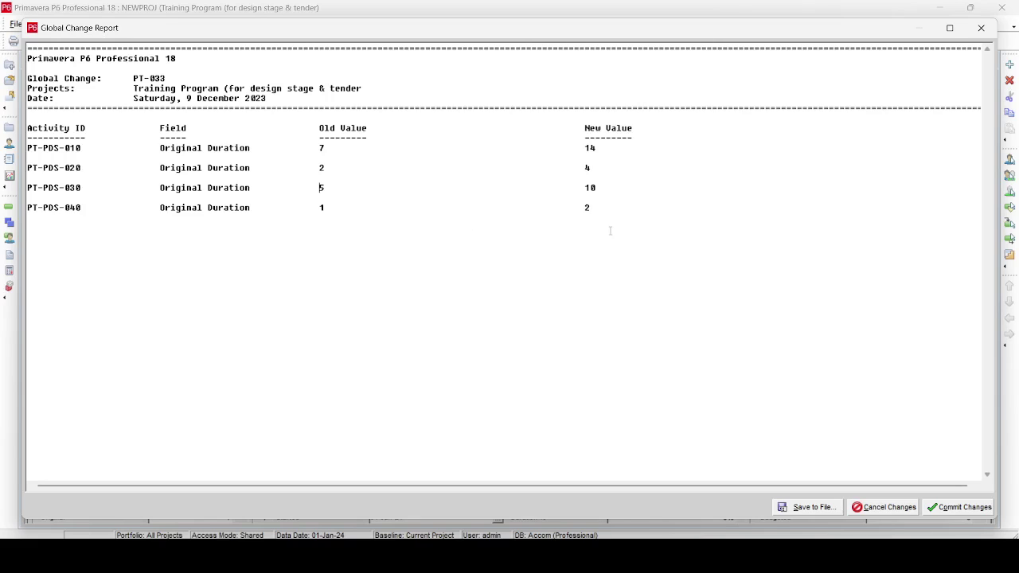
# - Commit the doubled durations (14, 4, 10, 2) without saving the log, closing Global Change
pyautogui.click(960, 508)
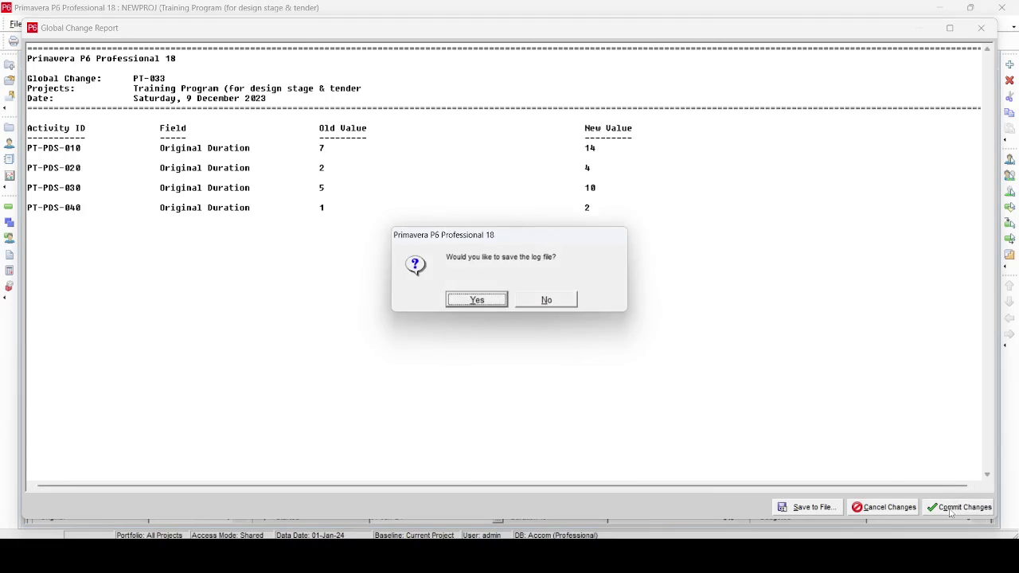
pyautogui.click(547, 300)
pyautogui.click(725, 151)
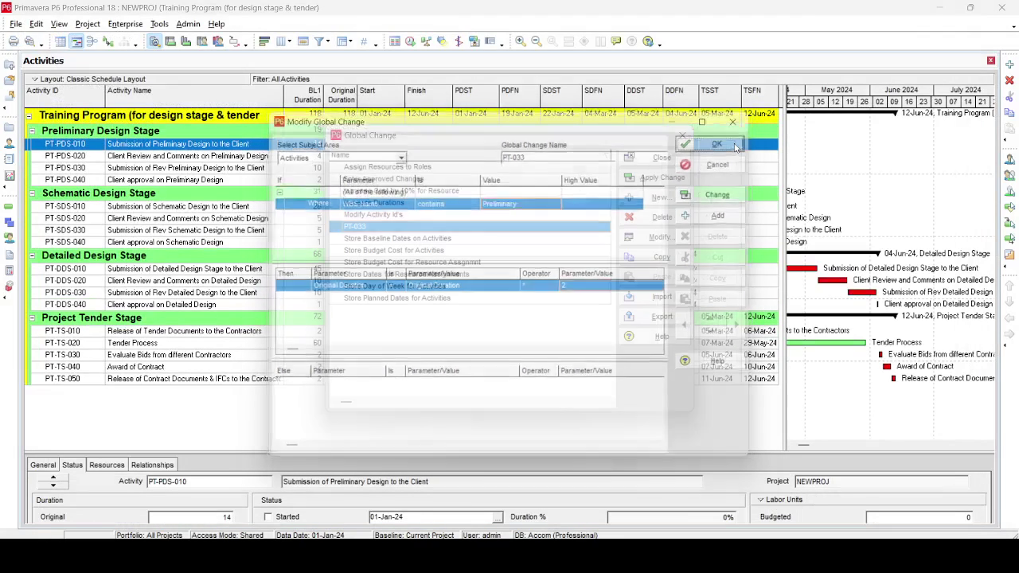
pyautogui.click(642, 160)
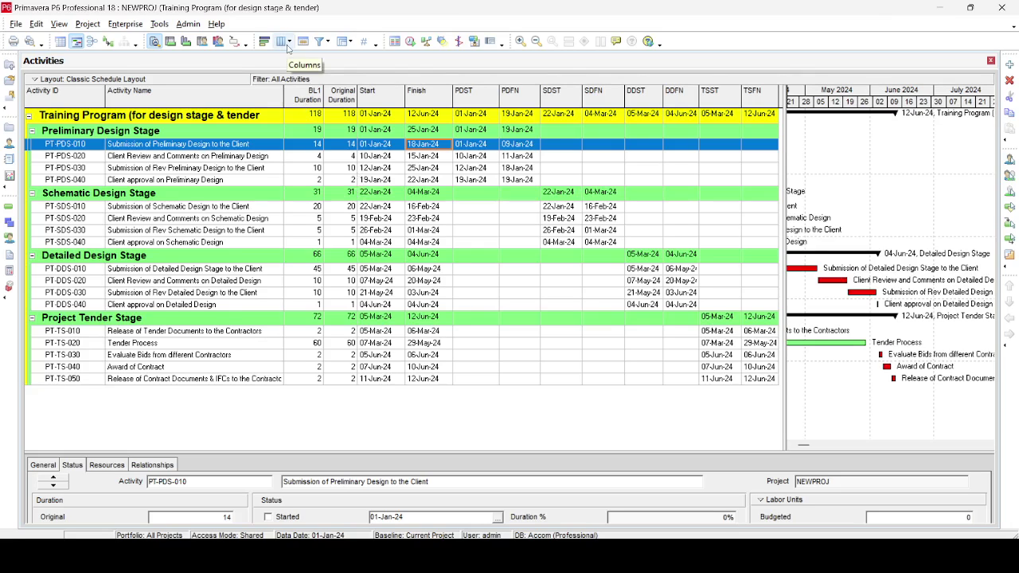
# - Assign Training Program B1 as both the project baseline and primary baseline
pyautogui.click(86, 25)
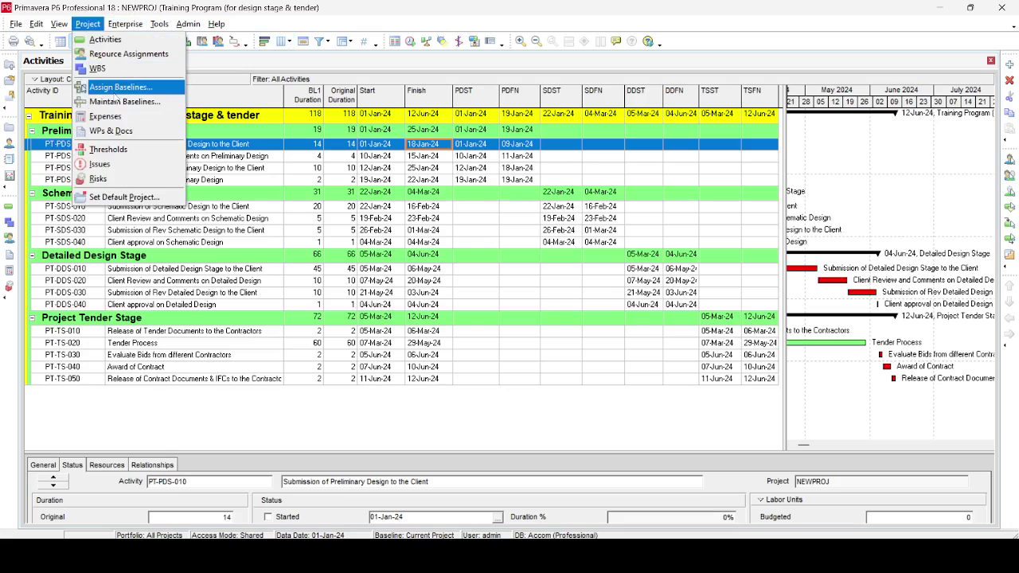
pyautogui.click(116, 89)
pyautogui.click(459, 237)
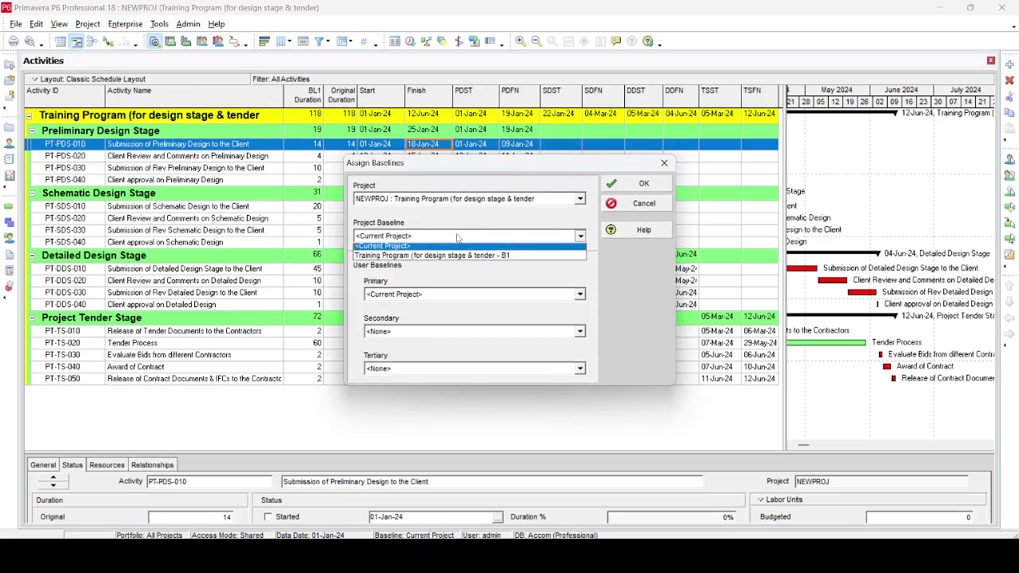
pyautogui.click(508, 259)
pyautogui.click(499, 294)
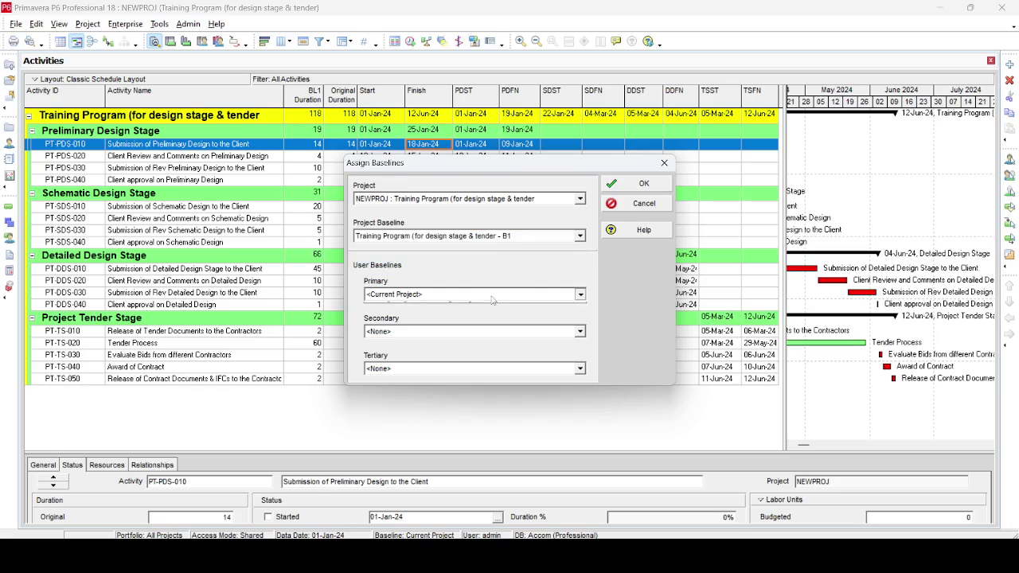
pyautogui.click(478, 316)
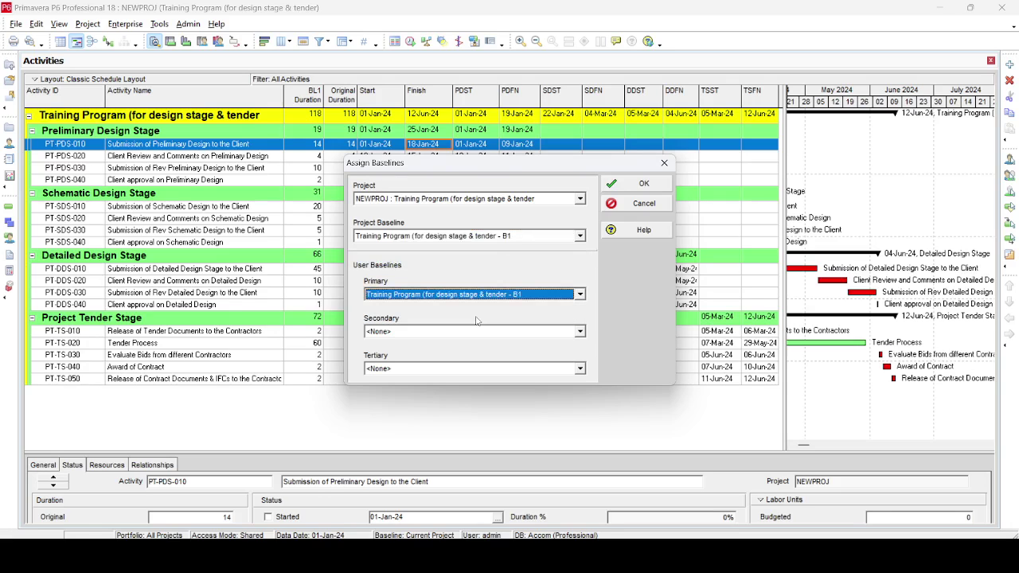
pyautogui.click(659, 185)
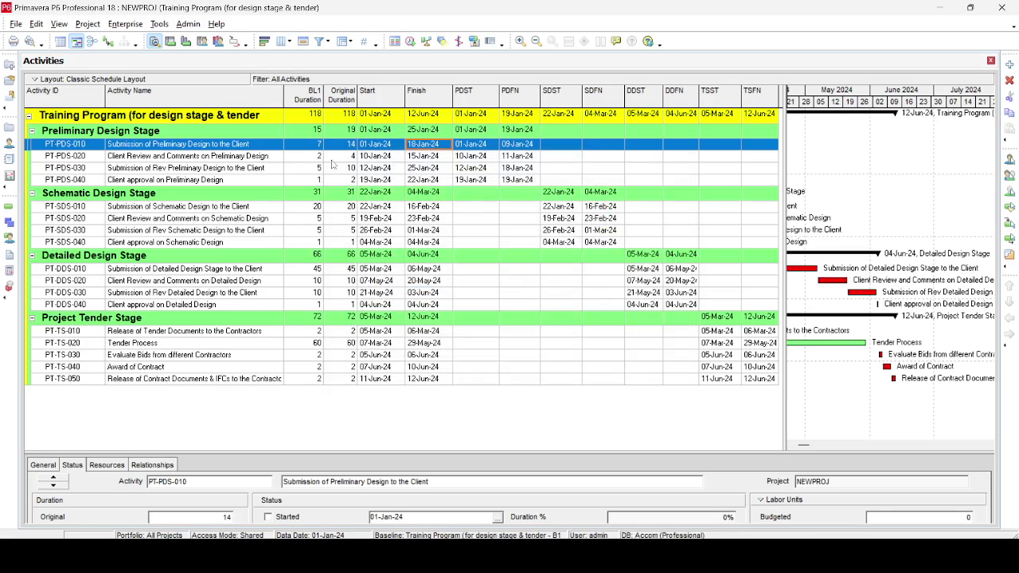